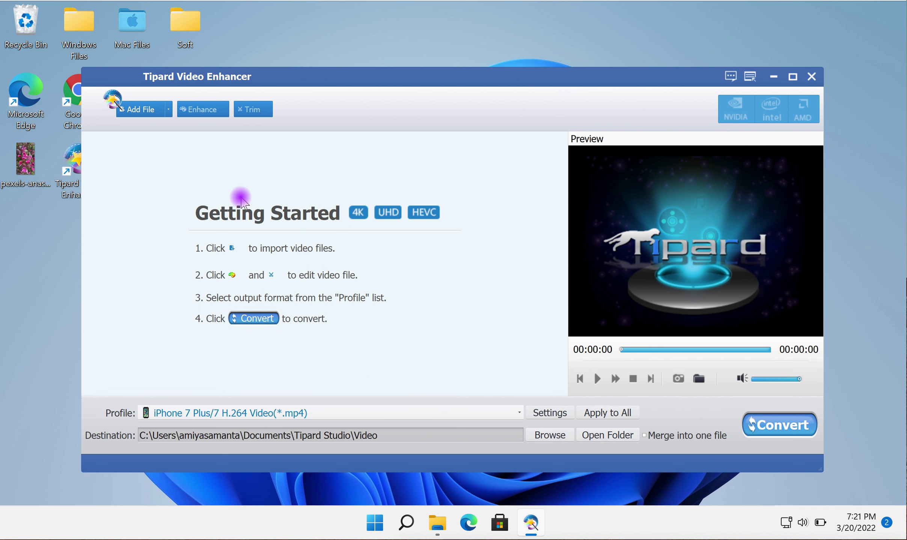
Step: Import the pexels MP4 video from the Desktop and play the original file in the media player
left_click(169, 112)
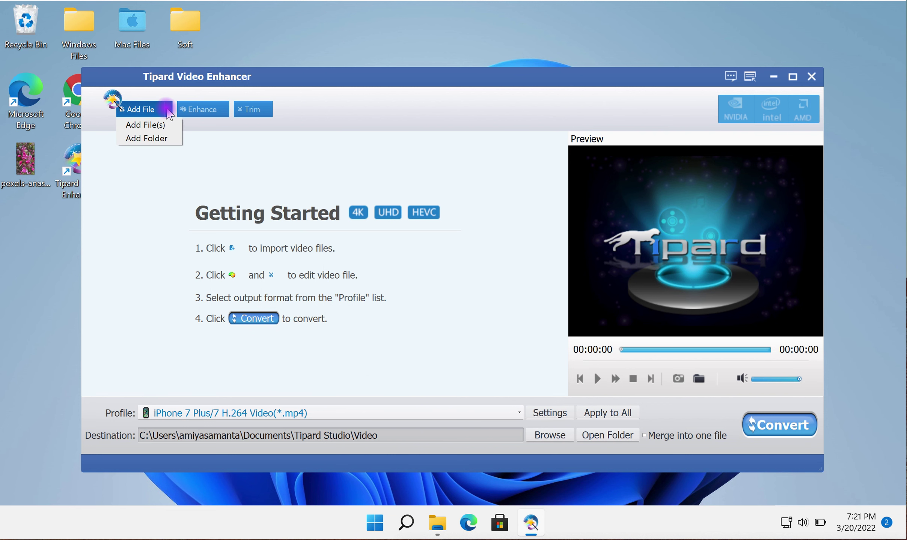
left_click(160, 124)
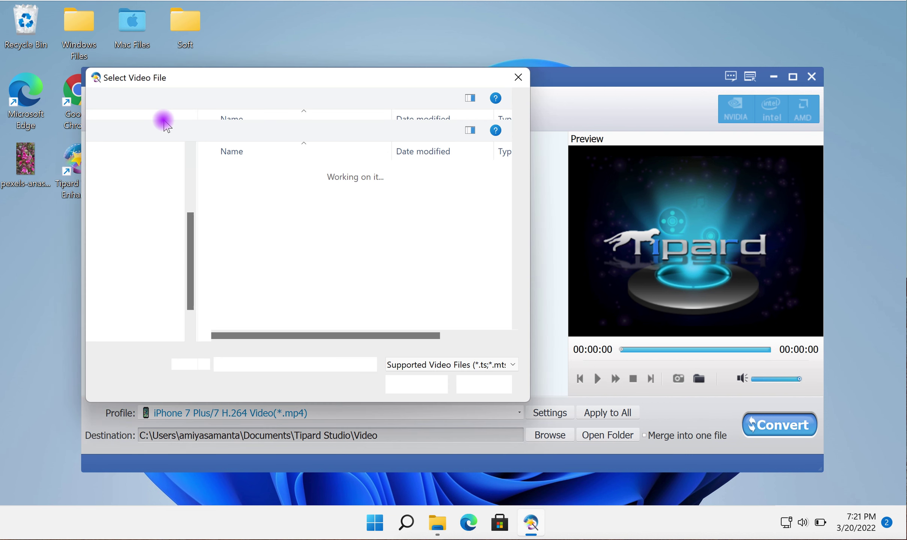
left_click(276, 241)
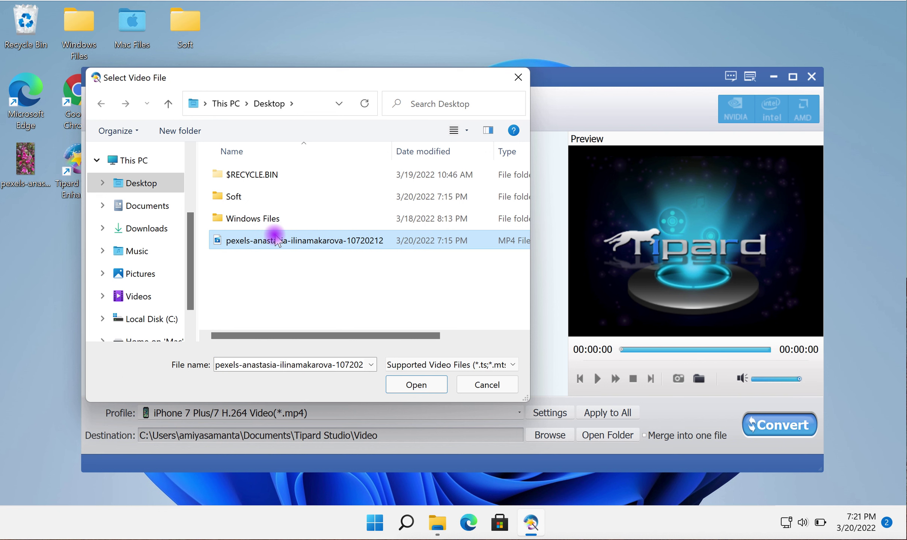
left_click(417, 385)
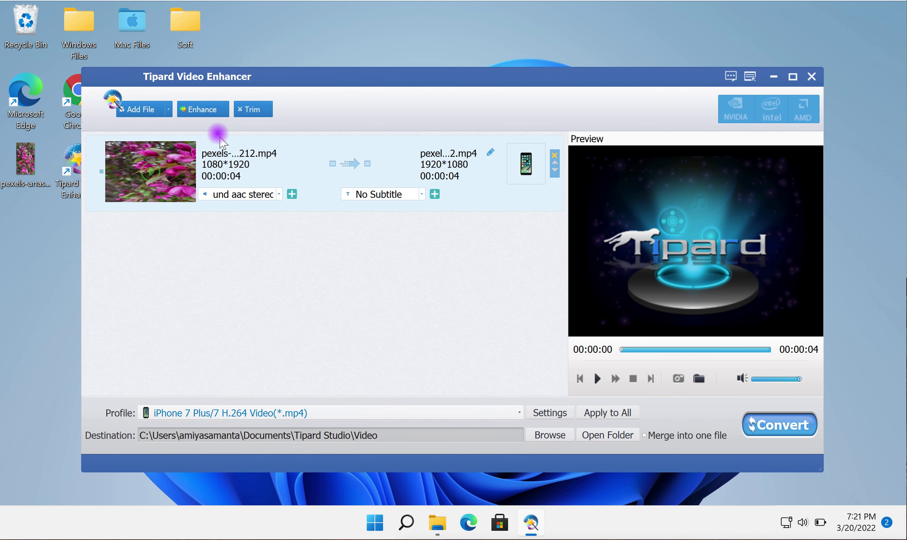
double_click(28, 157)
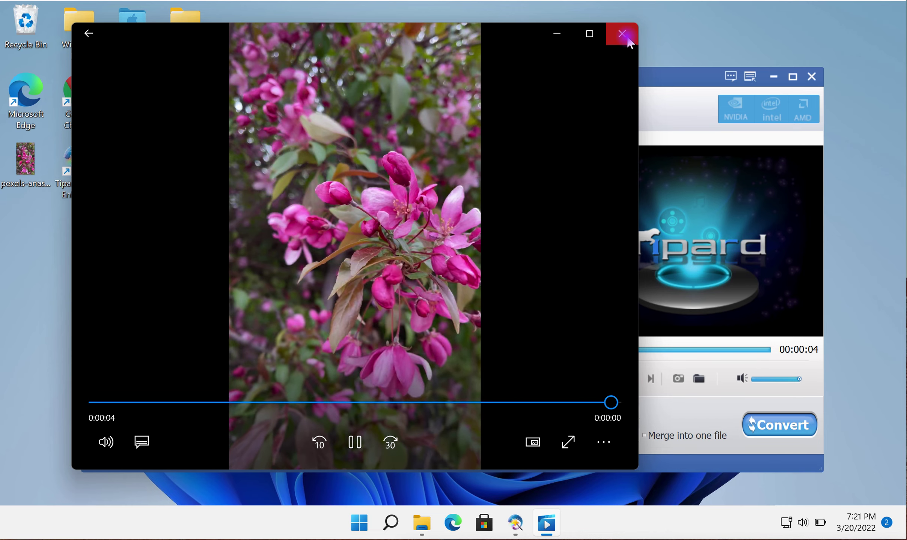
left_click(622, 34)
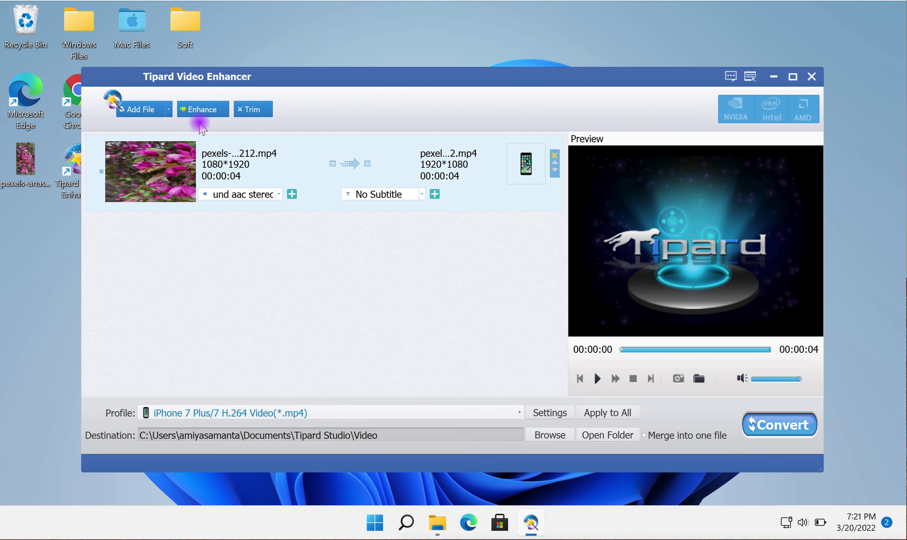
Step: Enable Upscale resolution and Optimize brightness and contrast for the imported video, applying the enhancements to all files
left_click(207, 113)
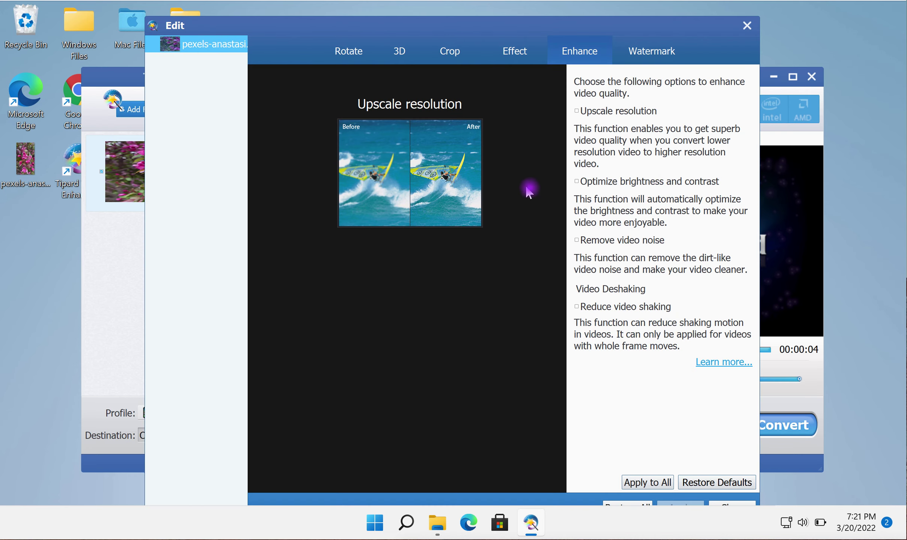
left_click(577, 111)
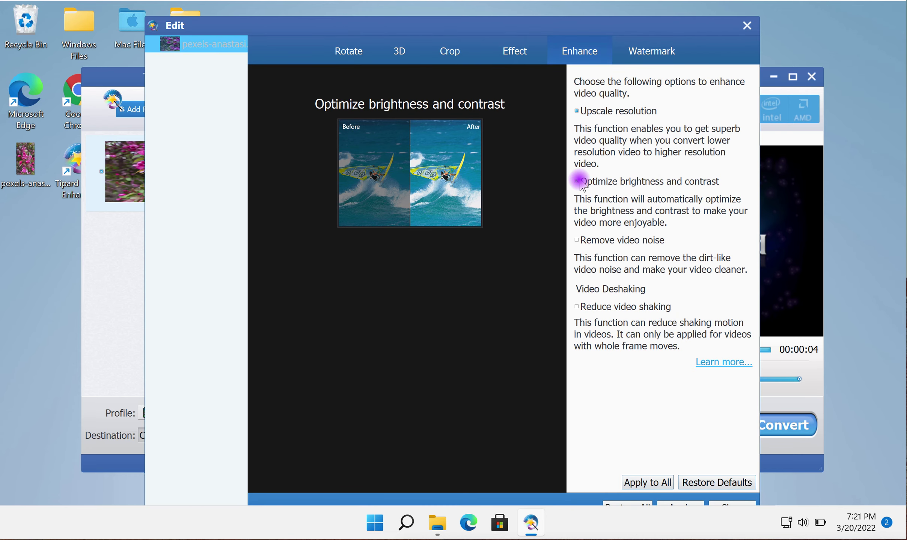
left_click_drag(593, 19, 591, 7)
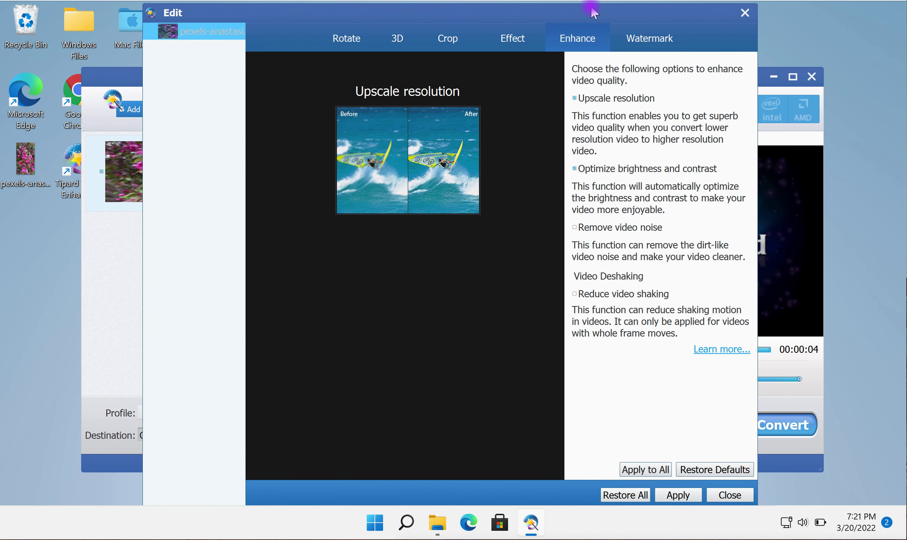
left_click(657, 471)
left_click(444, 291)
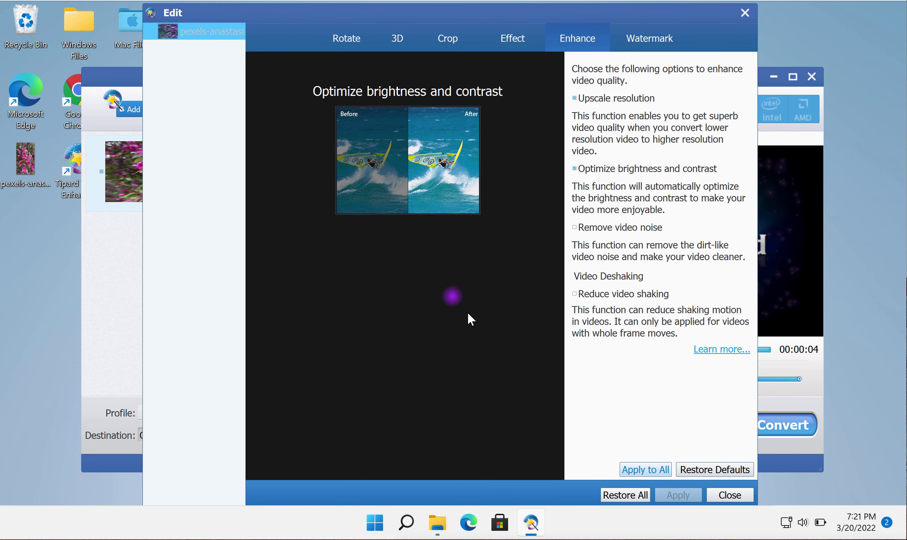
left_click(729, 495)
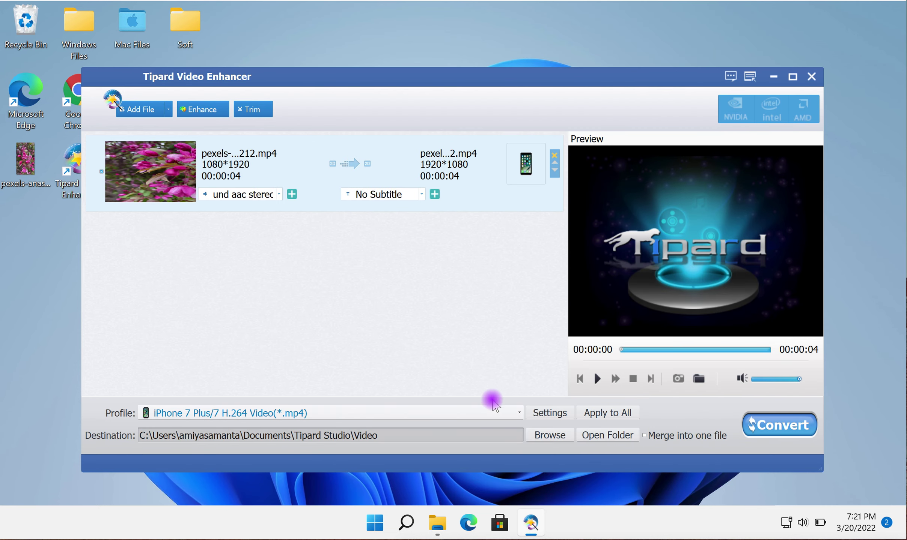
Step: Set the frame rate to Keep Original in the output profile settings and accept the settings
left_click(549, 413)
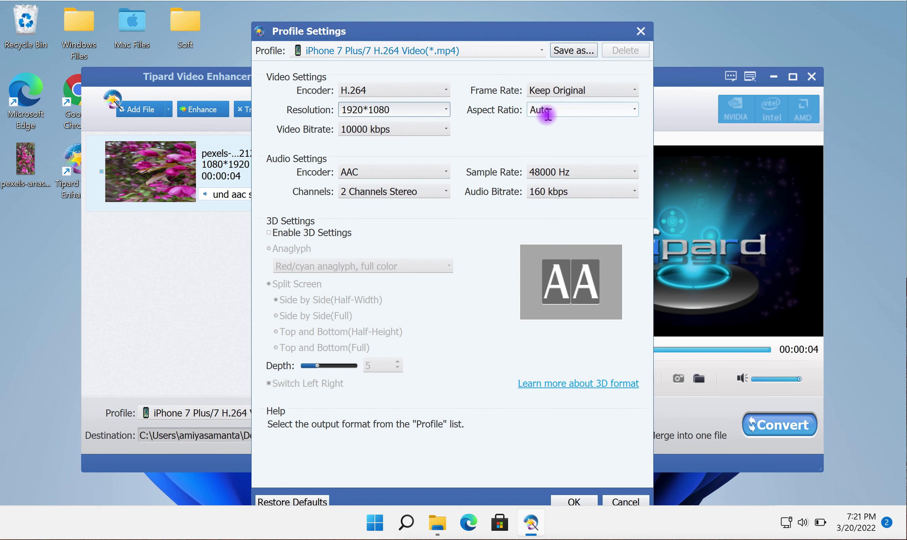
left_click(603, 91)
left_click(605, 100)
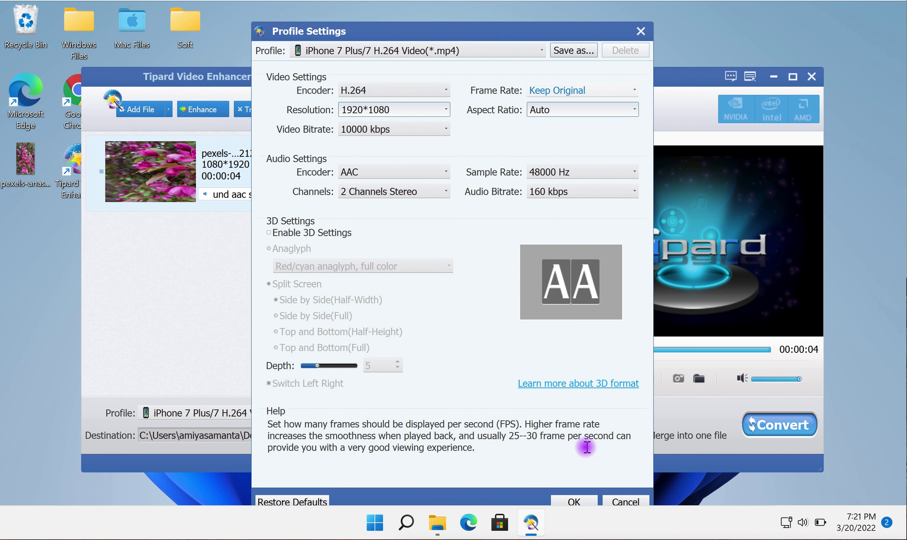
left_click(577, 502)
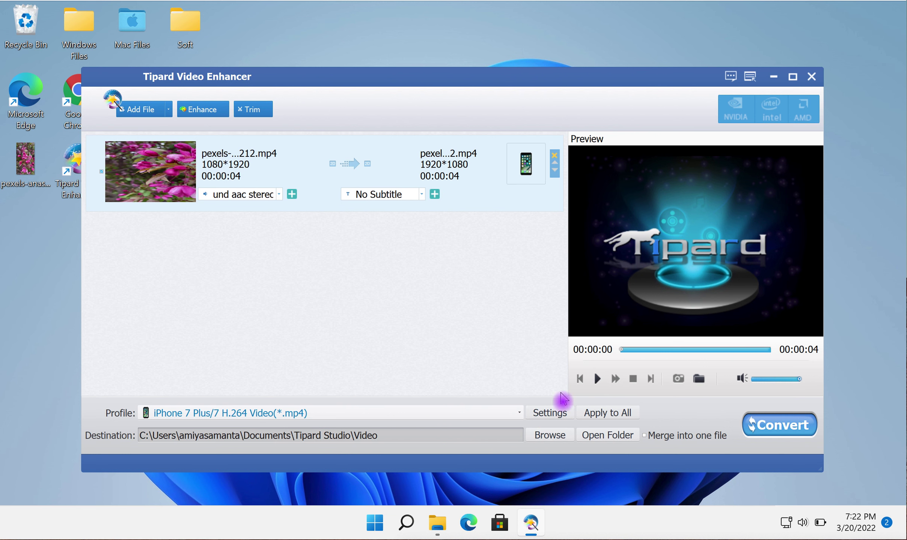
Step: Choose the Apple iPhone profile iPhone 7 Plus/7 H.264 Video(*.mp4) as the video's output format
left_click(526, 171)
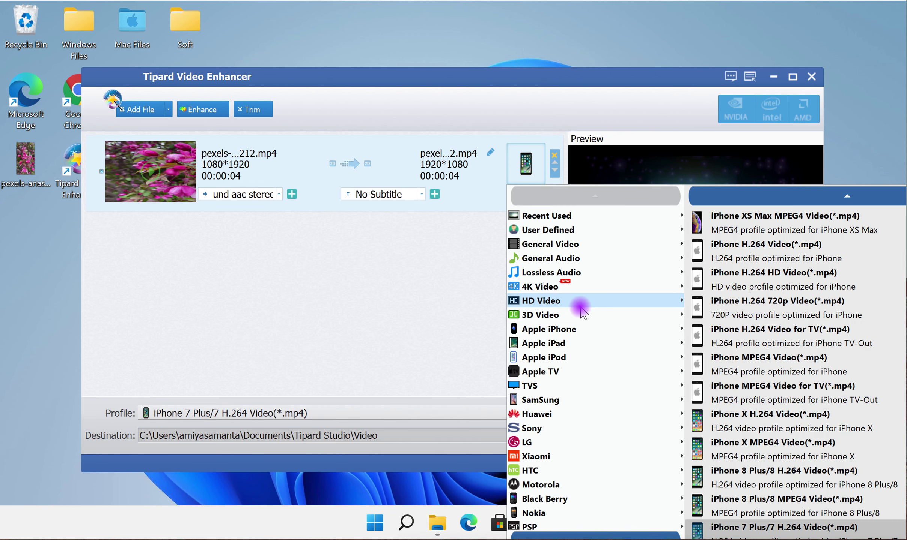
mouse_move(577, 302)
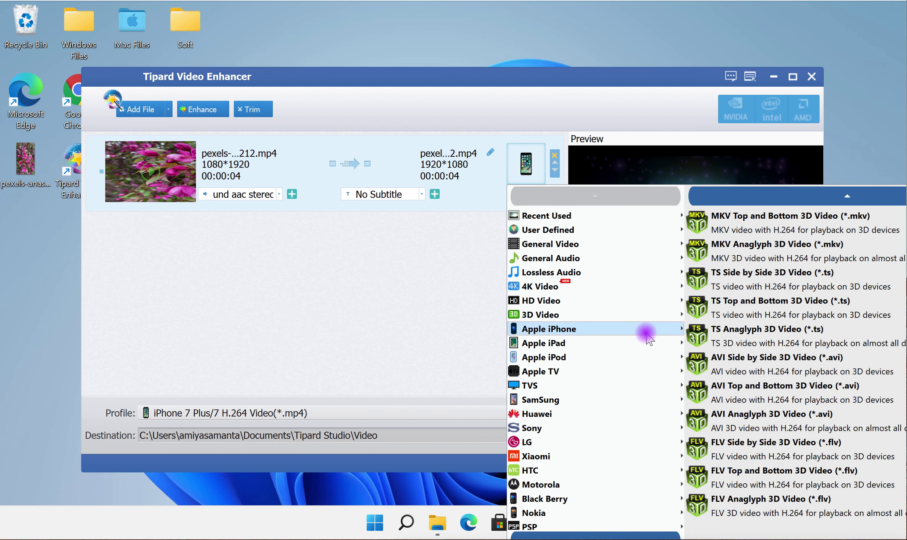
mouse_move(643, 331)
scroll(777, 319, "down", 7)
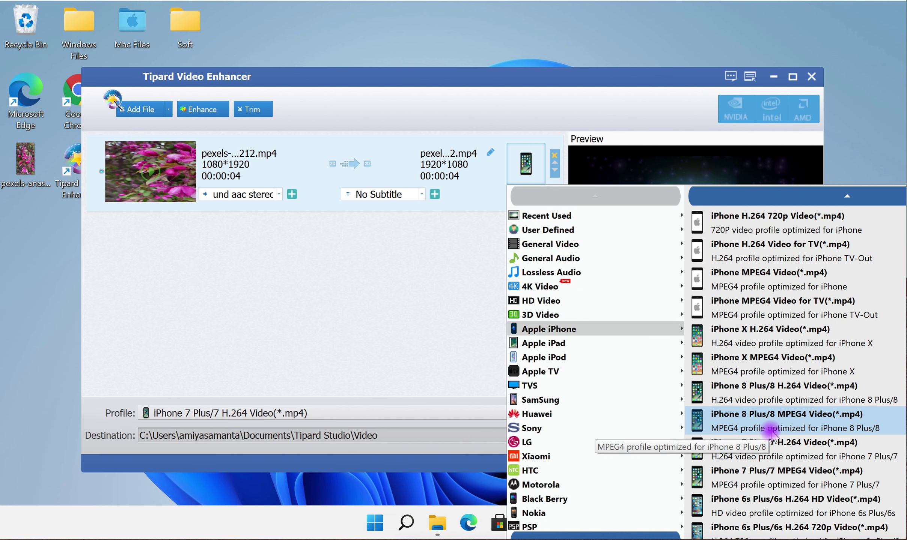
left_click(771, 447)
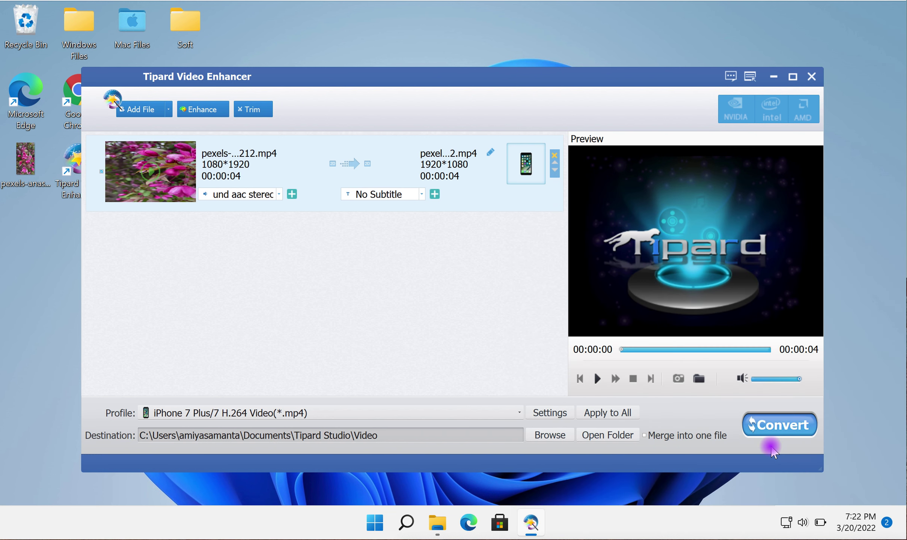
left_click(430, 283)
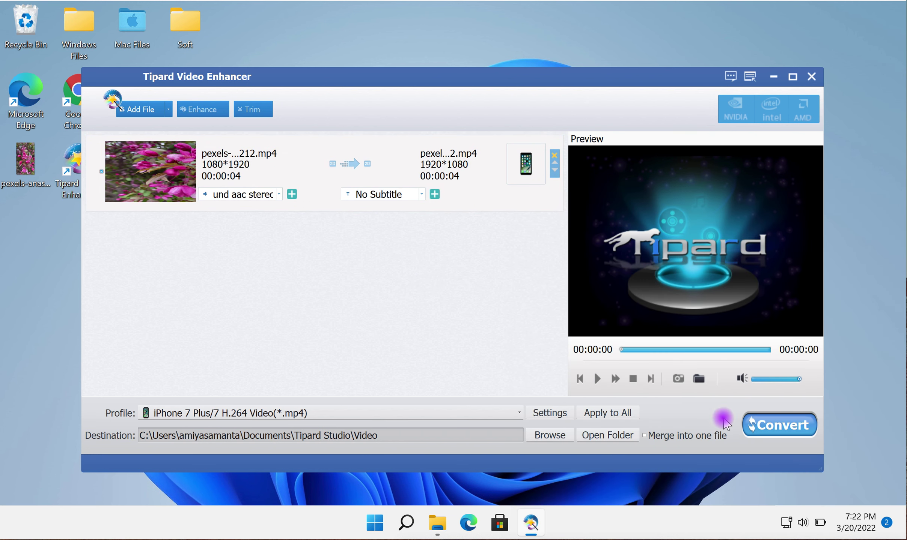
Step: Convert the enhanced video and close the progress window once the conversion is complete
left_click(775, 429)
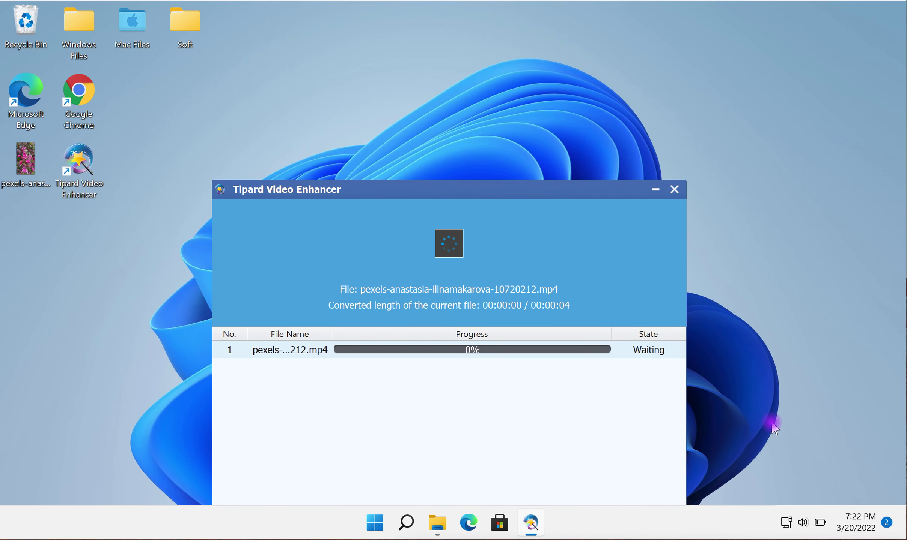
left_click_drag(465, 181, 475, 61)
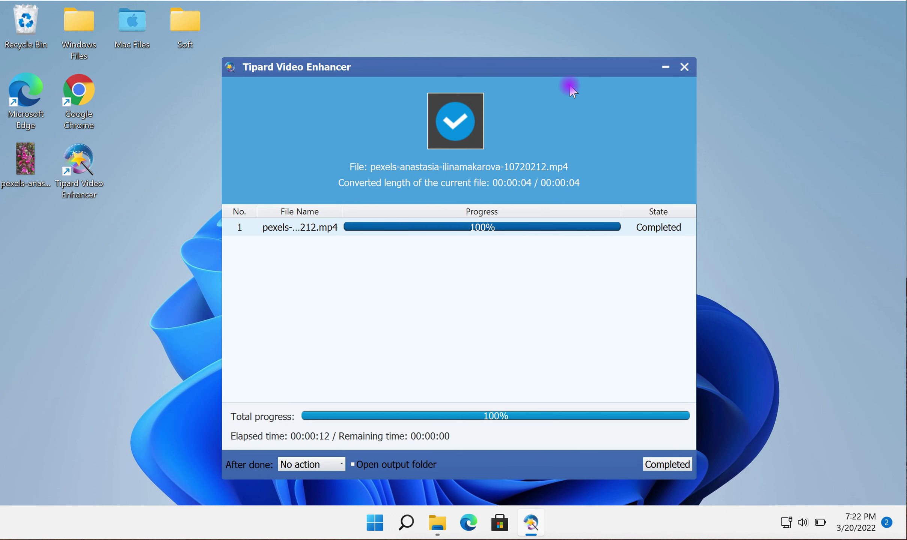
left_click(658, 465)
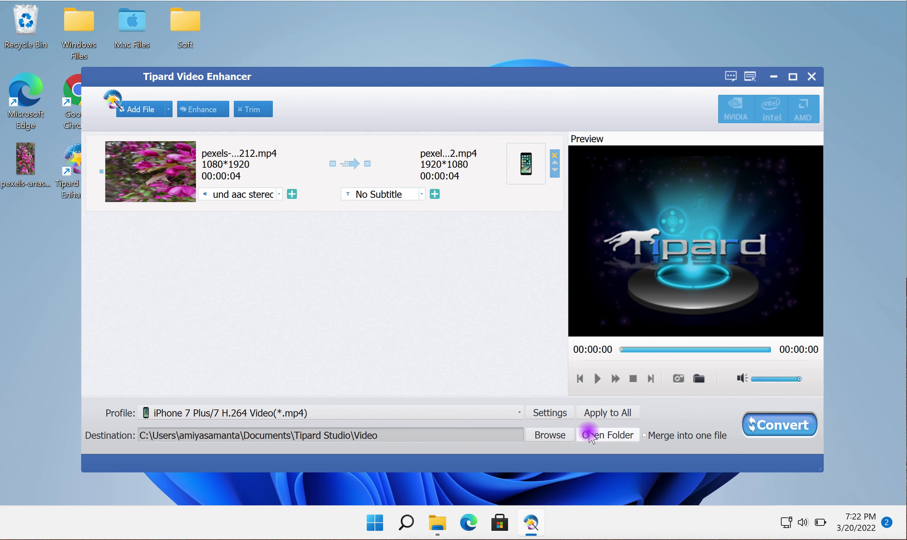
Step: Open the output folder and play the original and converted videos to compare their quality
left_click(588, 432)
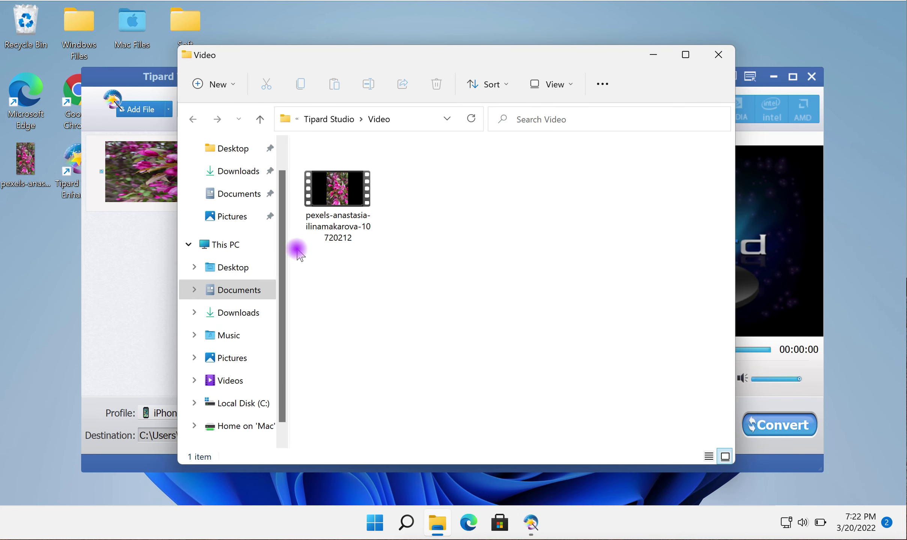
double_click(24, 179)
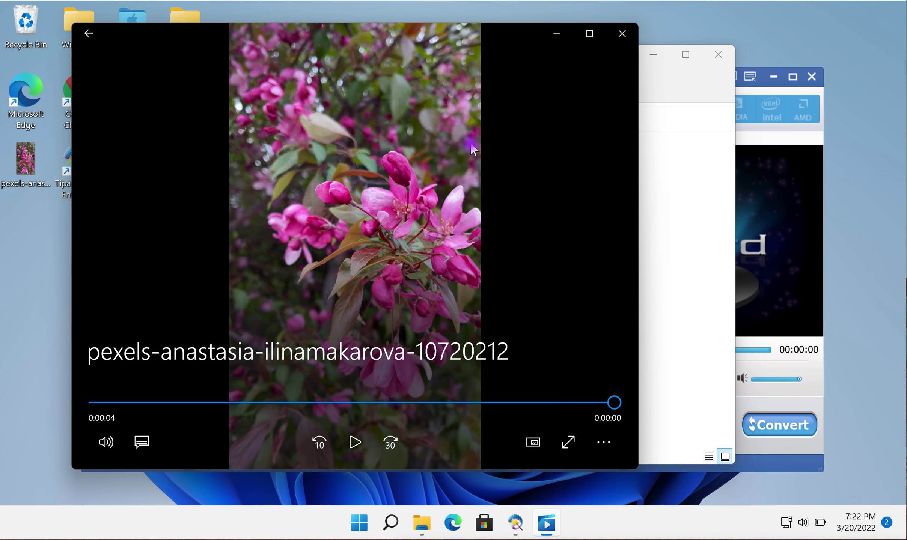
left_click(622, 33)
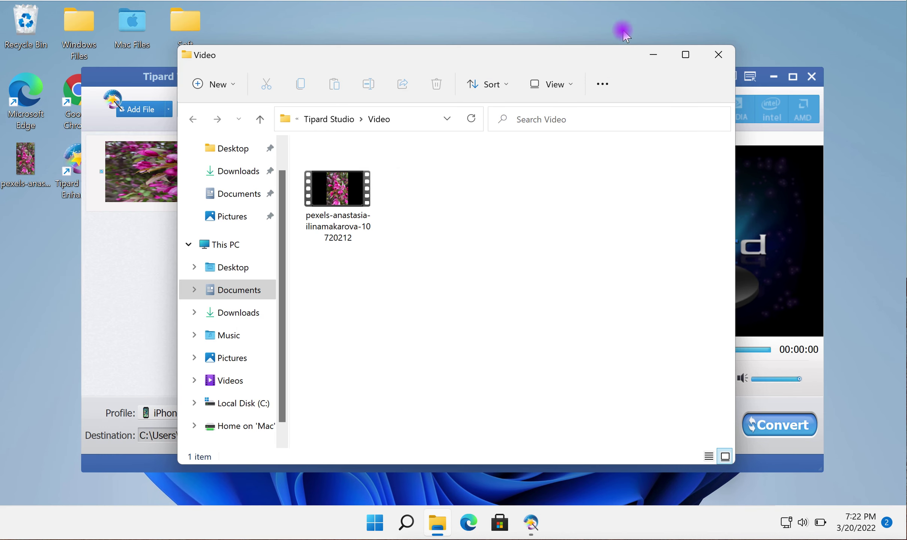
left_click(353, 200)
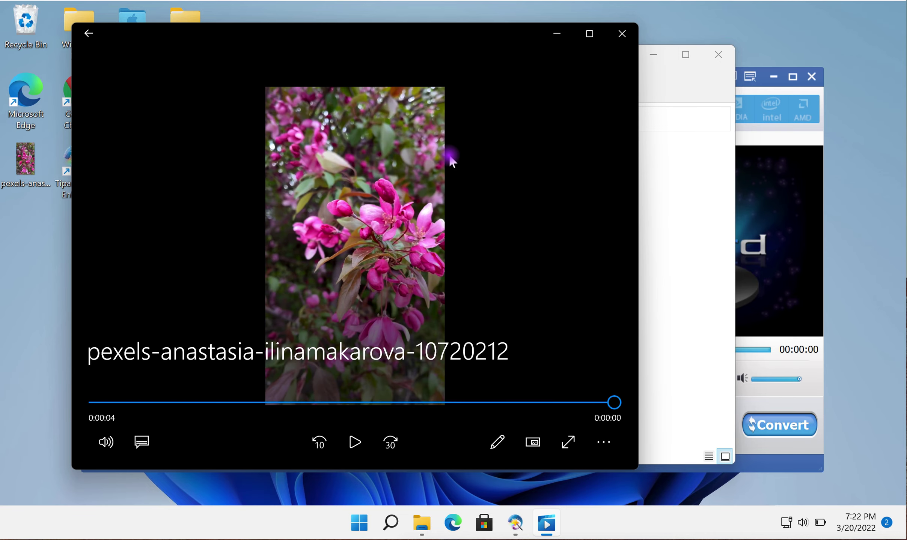
left_click(620, 34)
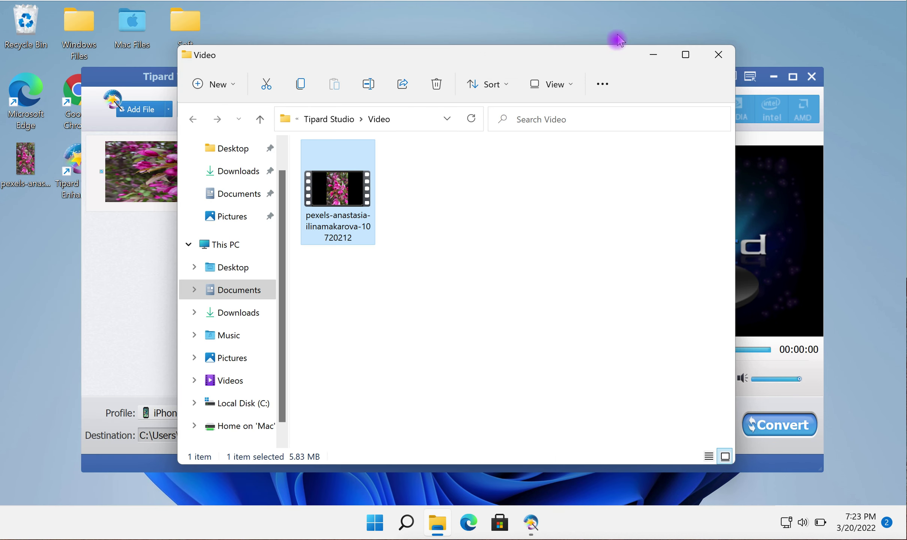
left_click(653, 55)
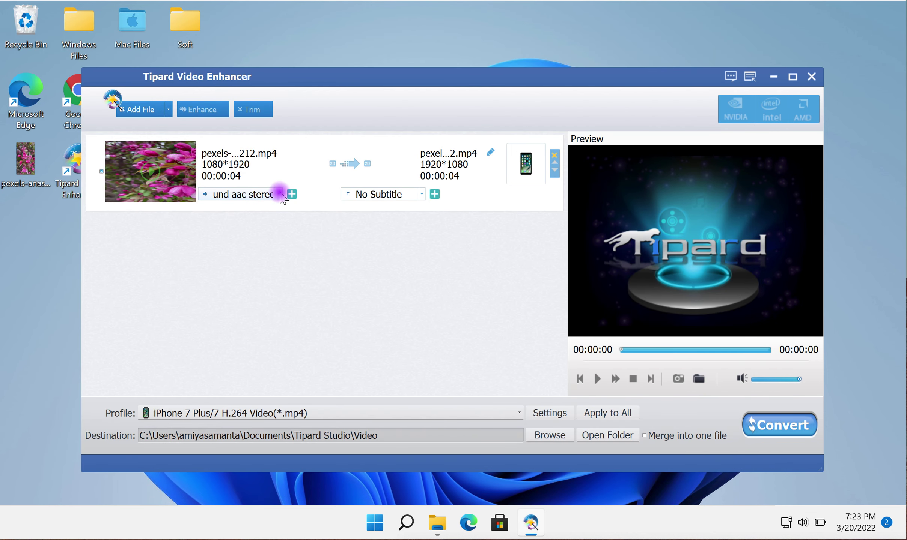
left_click(280, 195)
left_click(281, 194)
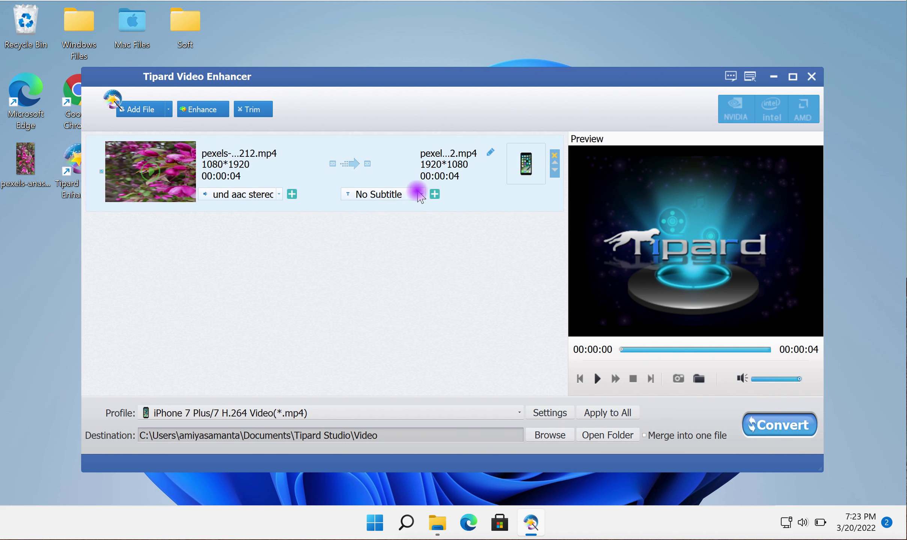
left_click(422, 195)
left_click(421, 194)
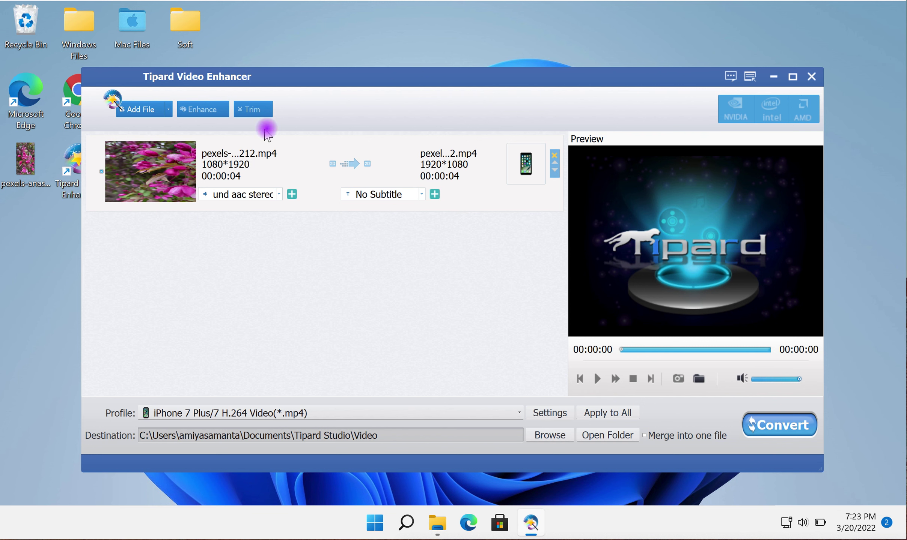
Step: Trim the video to a segment starting at 00:00:01 and ending at 00:00:03, and accept the trim
left_click(254, 109)
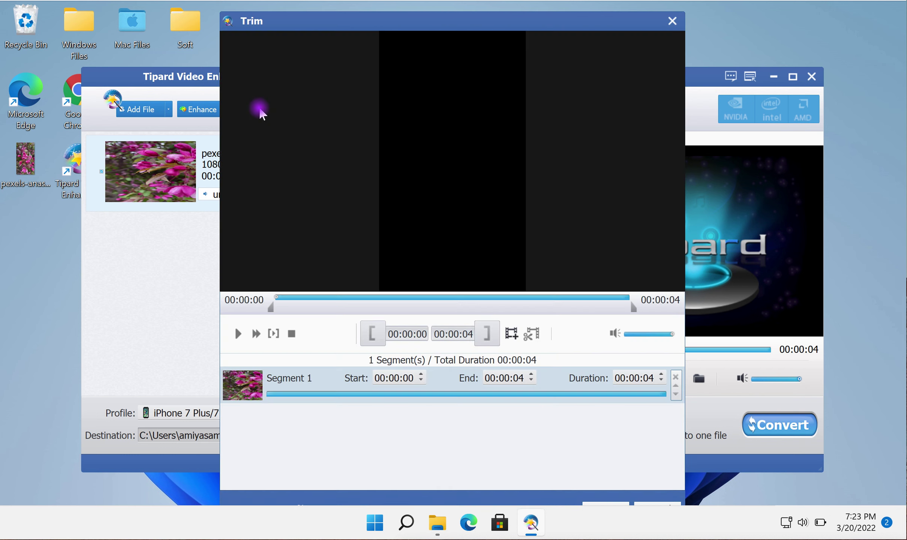
left_click(280, 312)
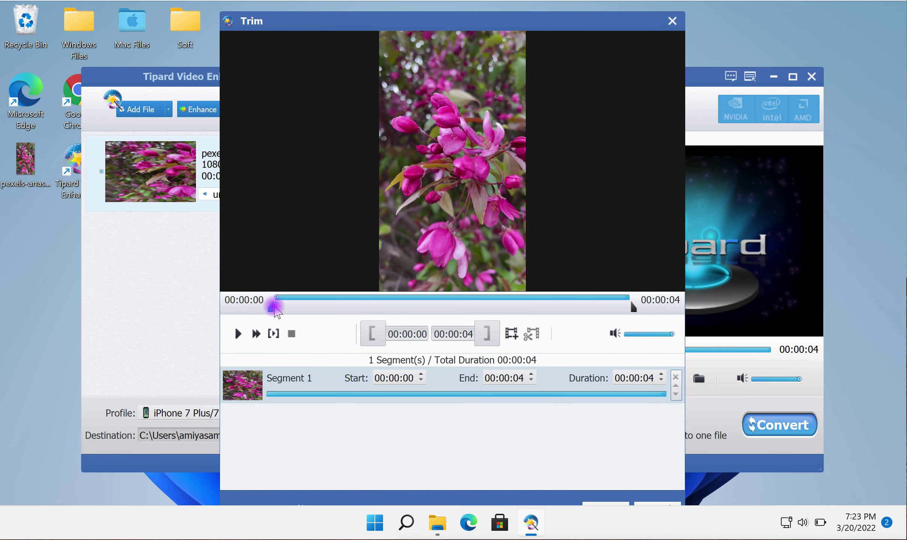
left_click_drag(270, 308, 335, 308)
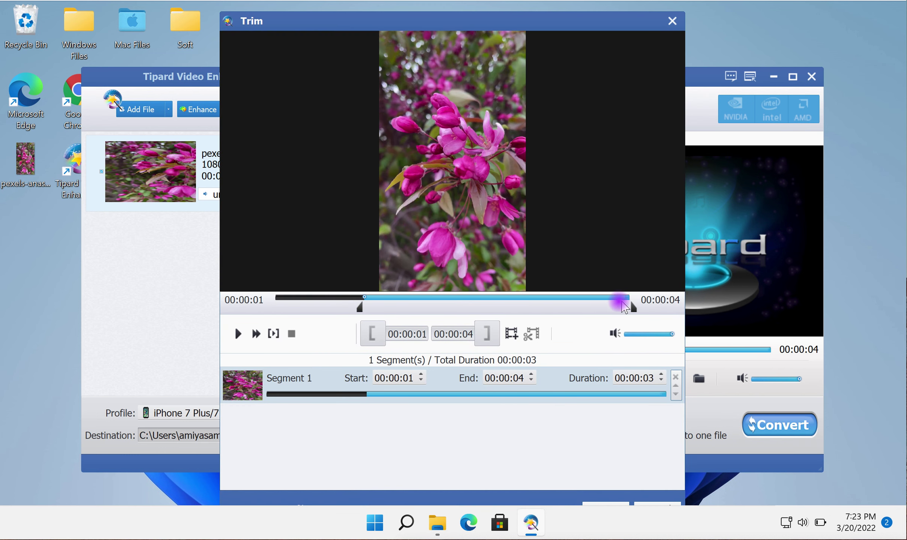
left_click_drag(632, 306, 540, 303)
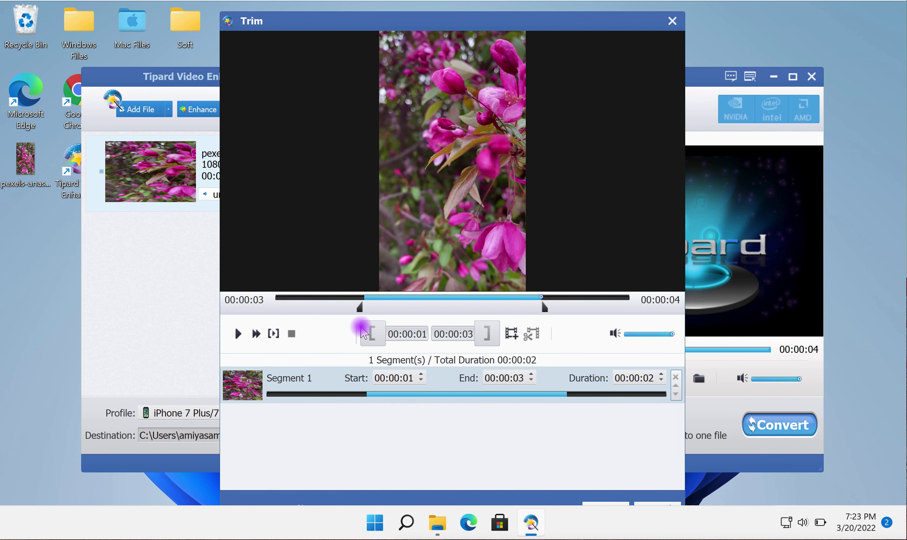
mouse_move(361, 311)
left_mouse_down()
mouse_move(303, 306)
mouse_move(360, 308)
left_mouse_up()
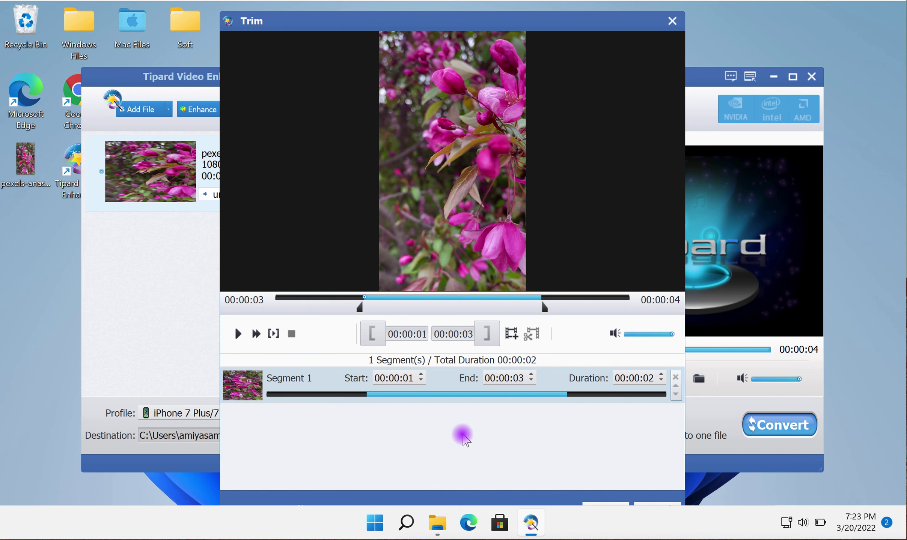
left_click_drag(576, 27, 576, 16)
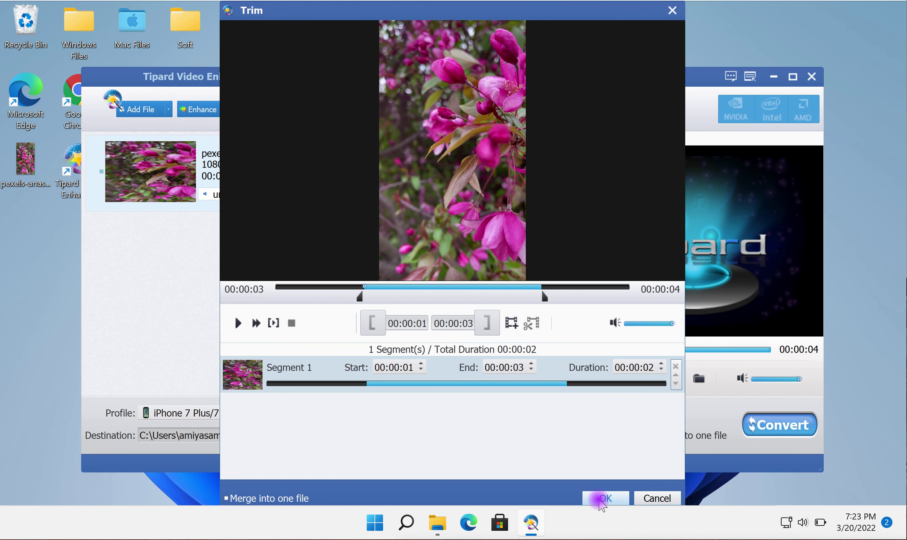
left_click(604, 500)
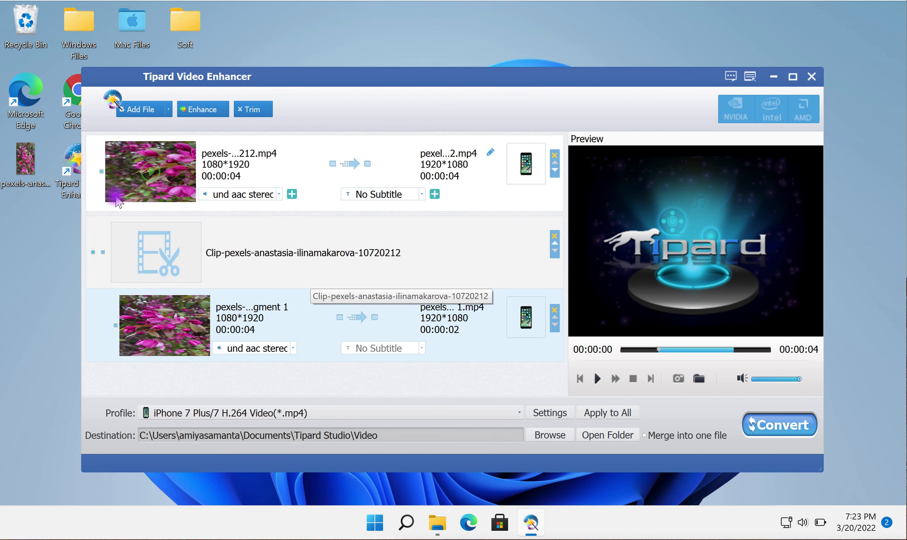
Step: Exclude the full-length video from conversion and apply Remove video noise and Reduce video shaking to all clips
left_click(104, 178)
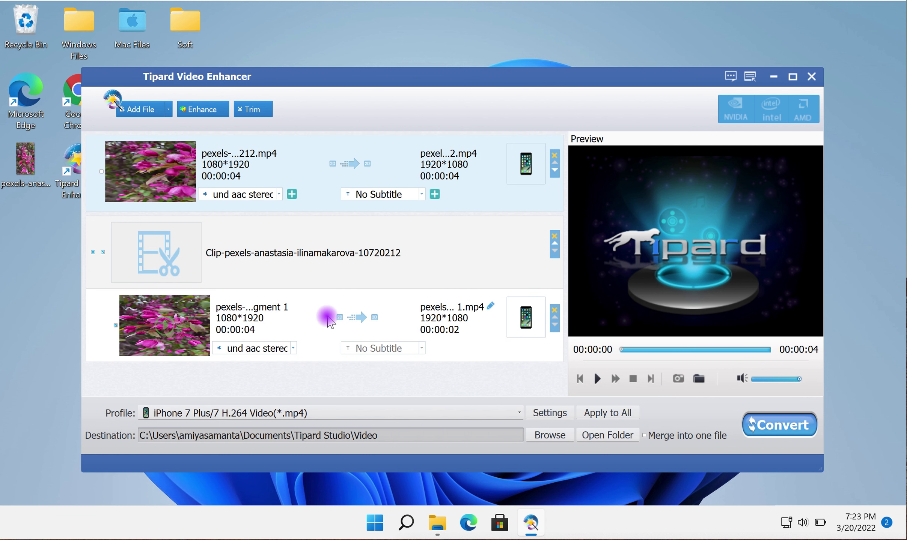
left_click(202, 111)
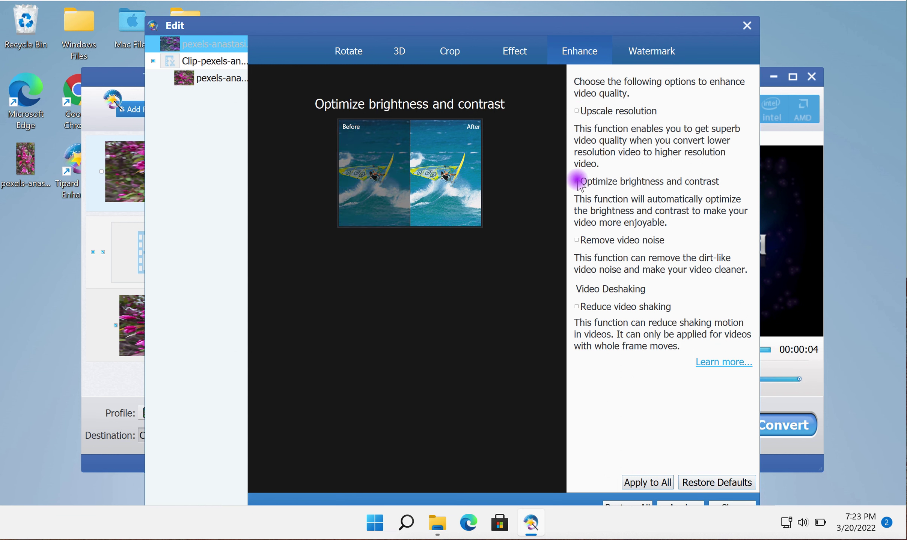
left_click(576, 241)
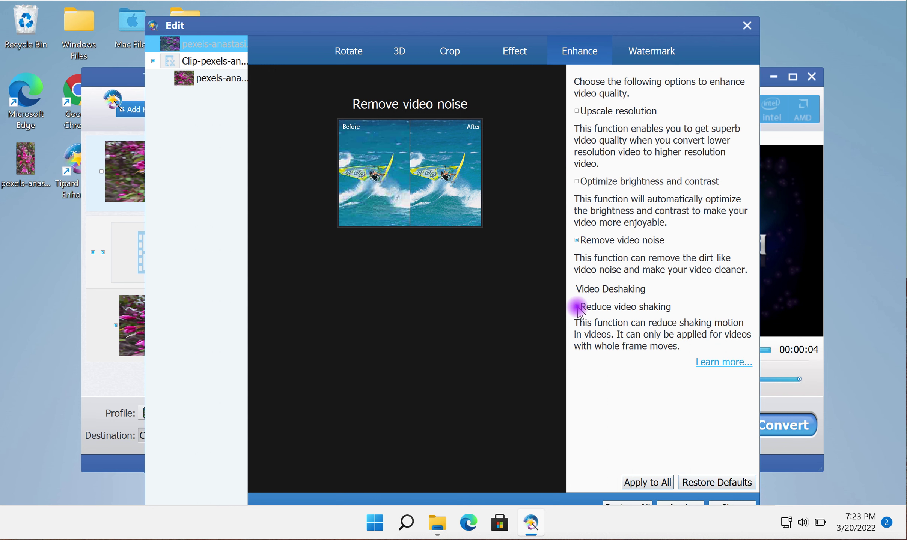
left_click(577, 307)
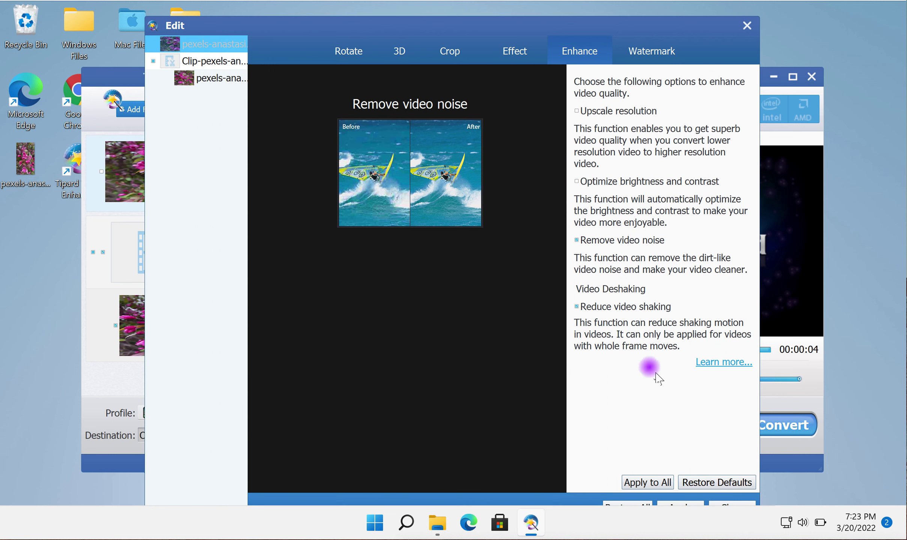
left_click(664, 483)
left_click(435, 300)
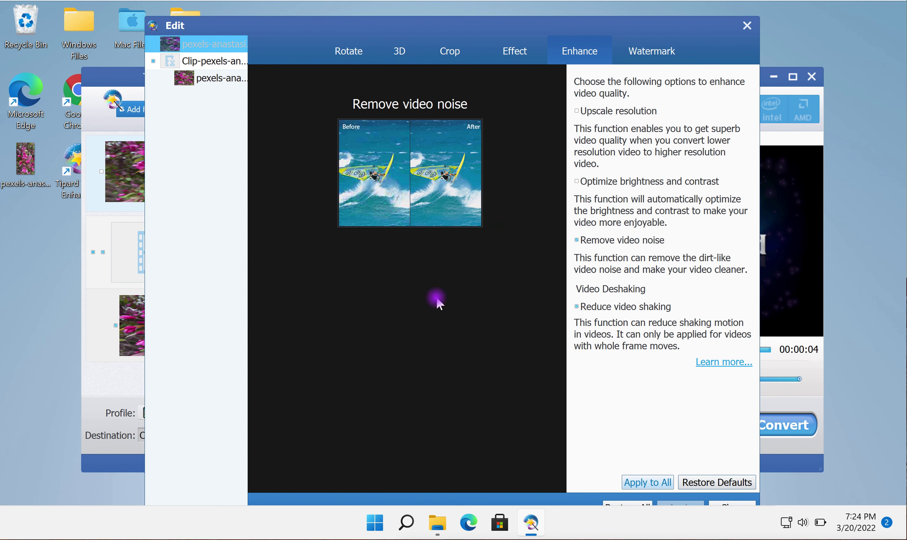
left_click_drag(553, 29, 552, 16)
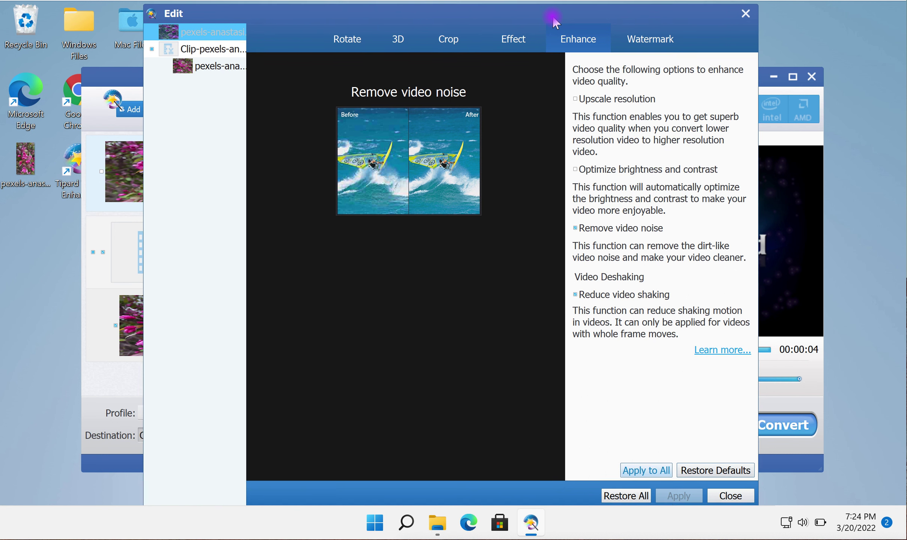
left_click(730, 496)
Step: Convert the trimmed segment and close the progress window once the conversion is complete
left_click(758, 428)
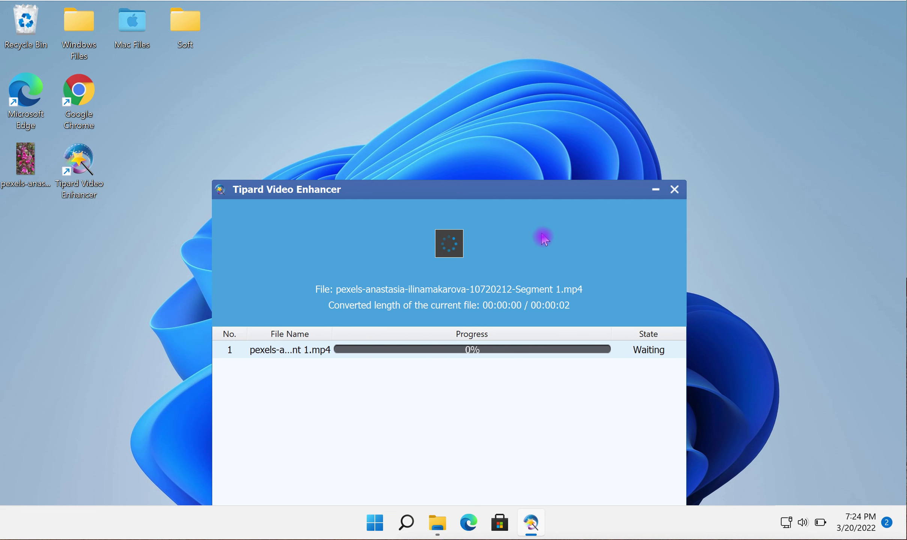
left_click_drag(526, 190, 530, 66)
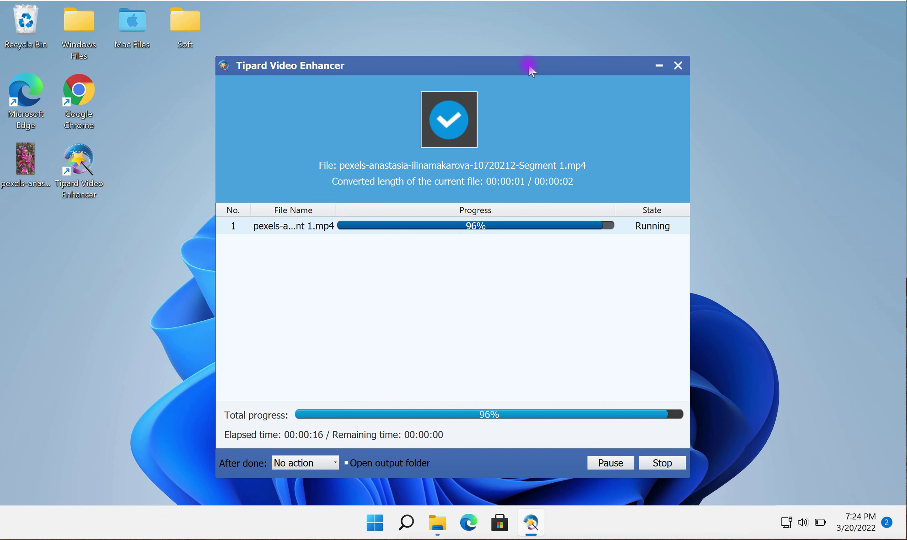
left_click(664, 463)
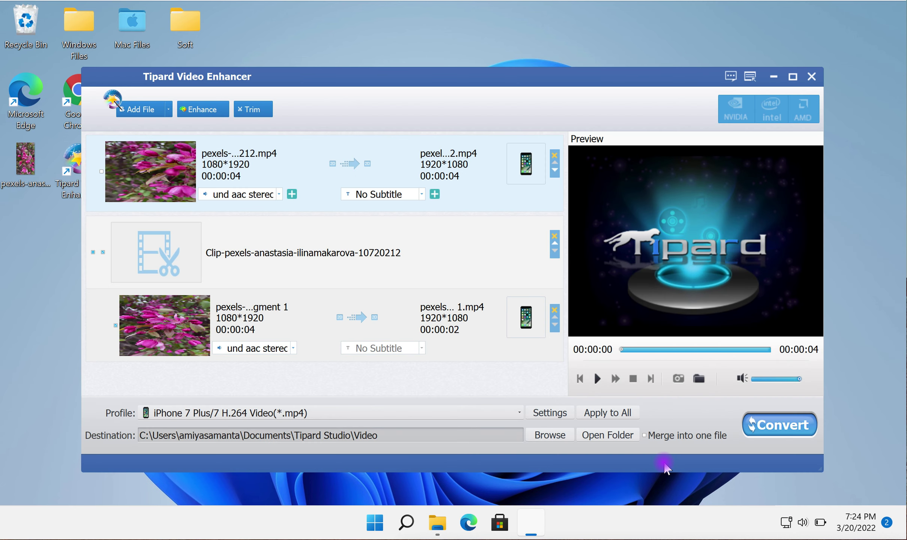
Step: Play the converted Segment 1 from the output folder, close the player and minimize the folder window
left_click(438, 523)
left_click(439, 234)
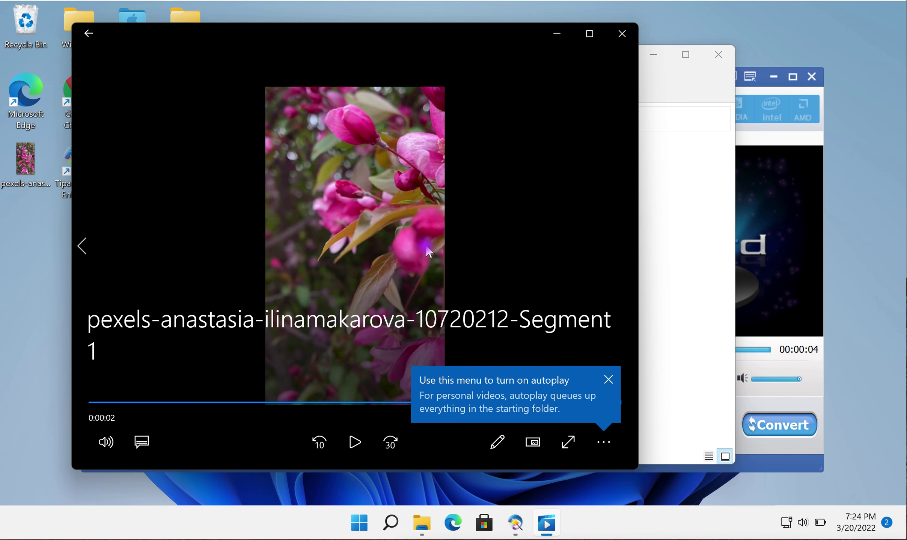
left_click(610, 380)
left_click(622, 33)
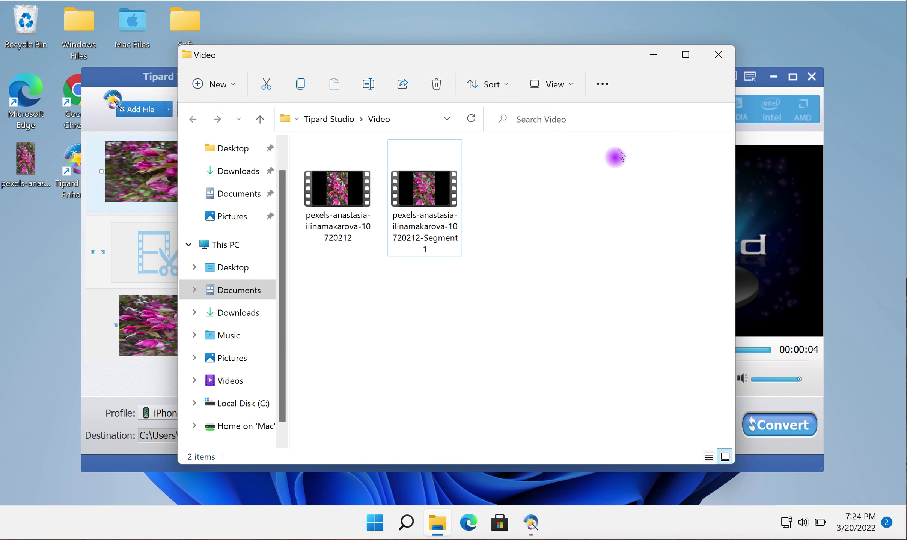
left_click(653, 55)
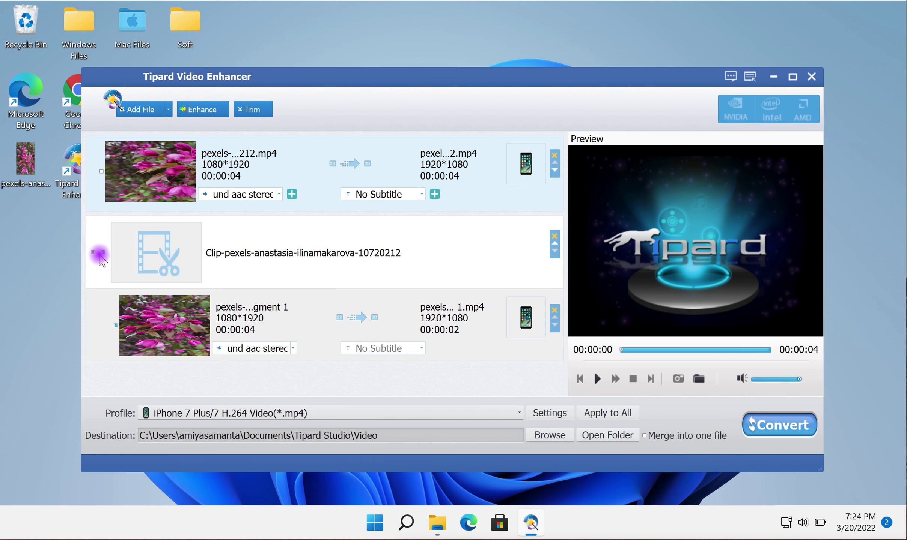
Step: Deselect the trimmed clip group, try collapsing and expanding it, and remove its segment from the file list
left_click(101, 258)
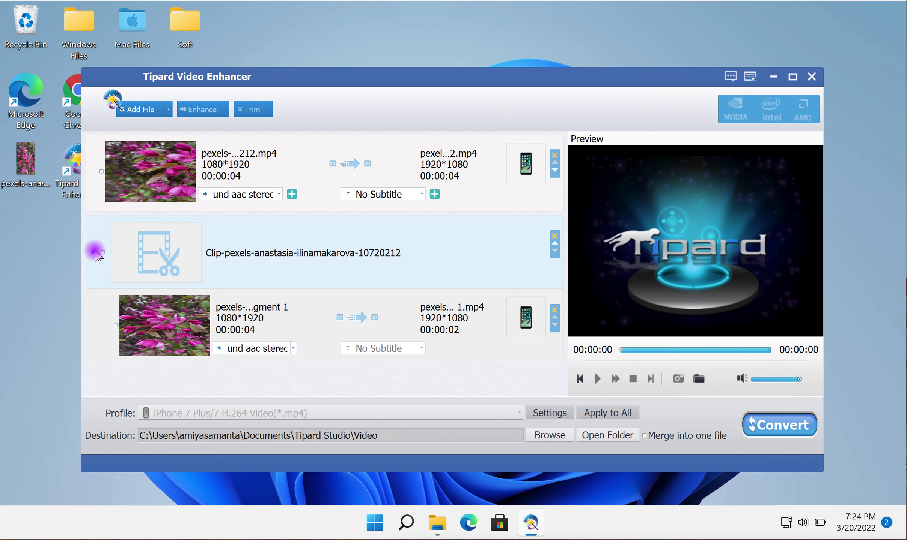
left_click(101, 253)
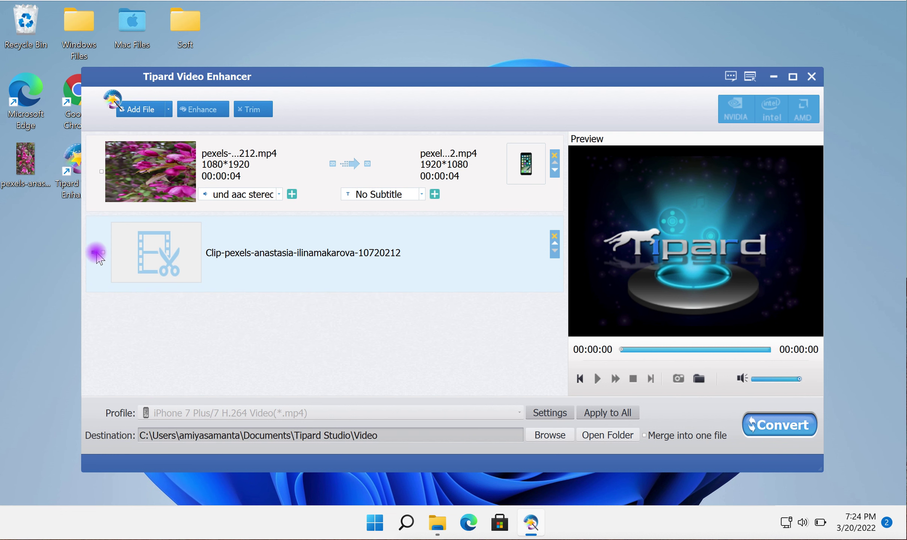
left_click(93, 251)
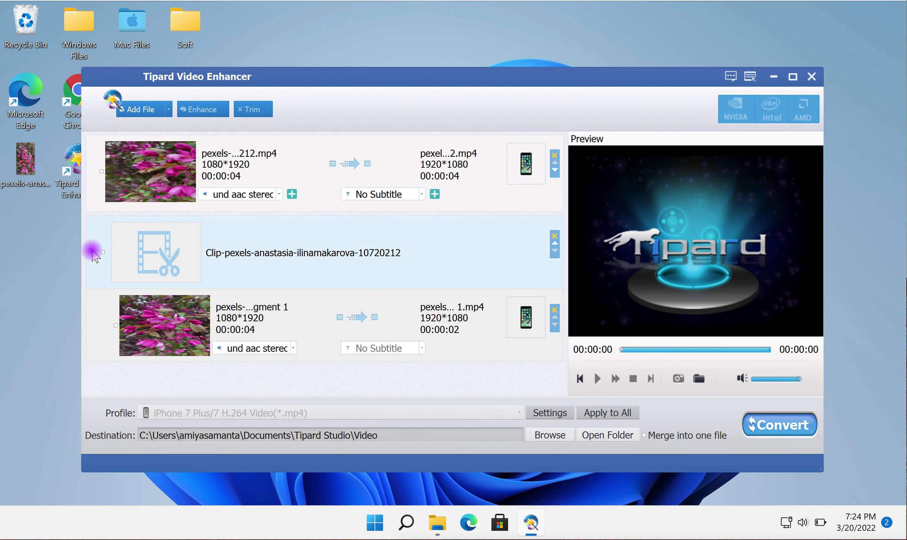
left_click(93, 251)
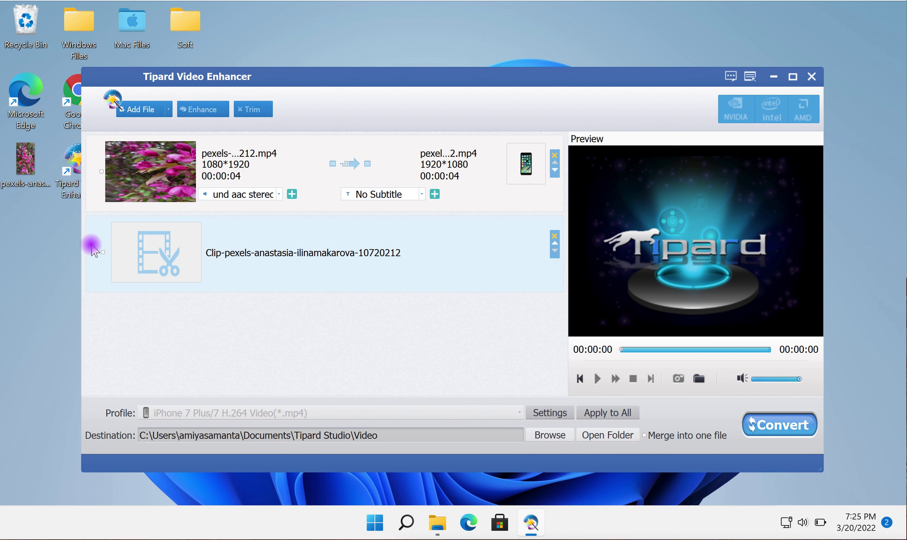
left_click(93, 252)
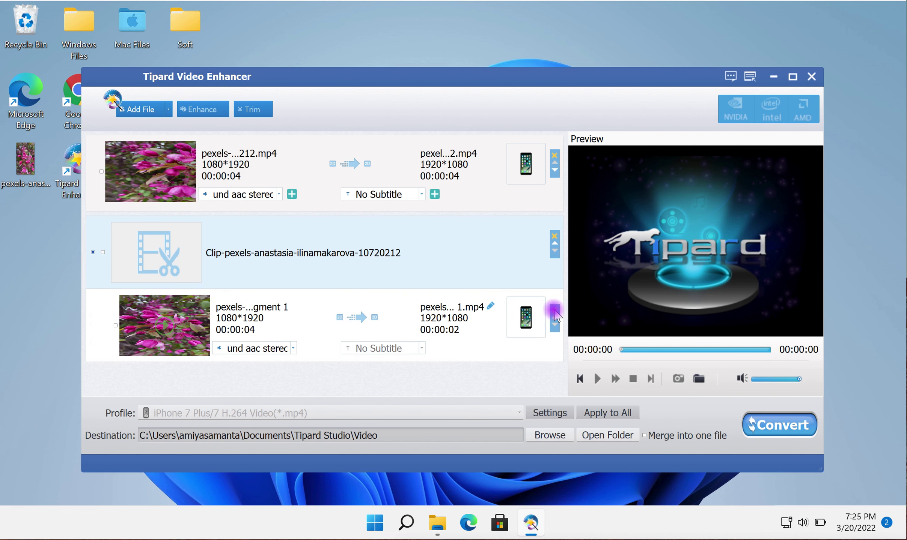
left_click(554, 311)
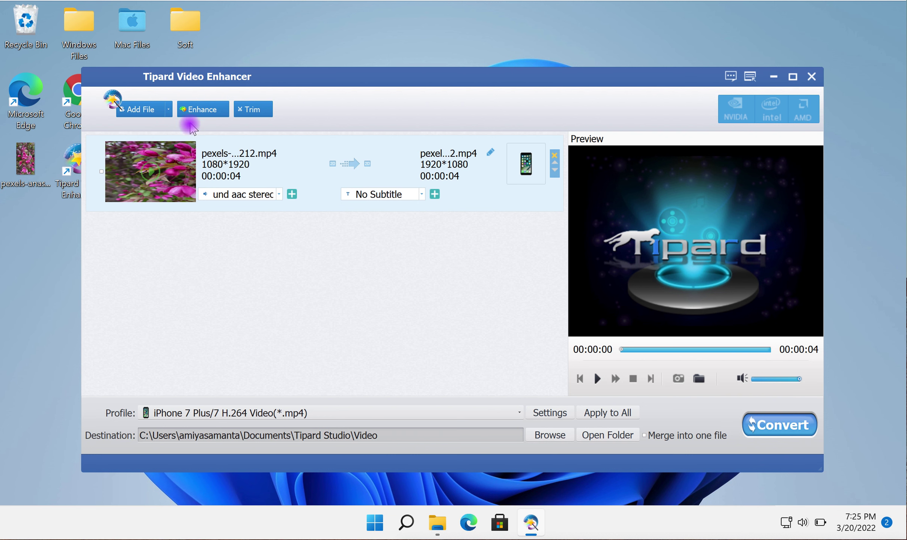
Step: Open the remaining video for editing and enable its 3D settings, trying Anaglyph before returning to Split Screen mode
left_click(214, 111)
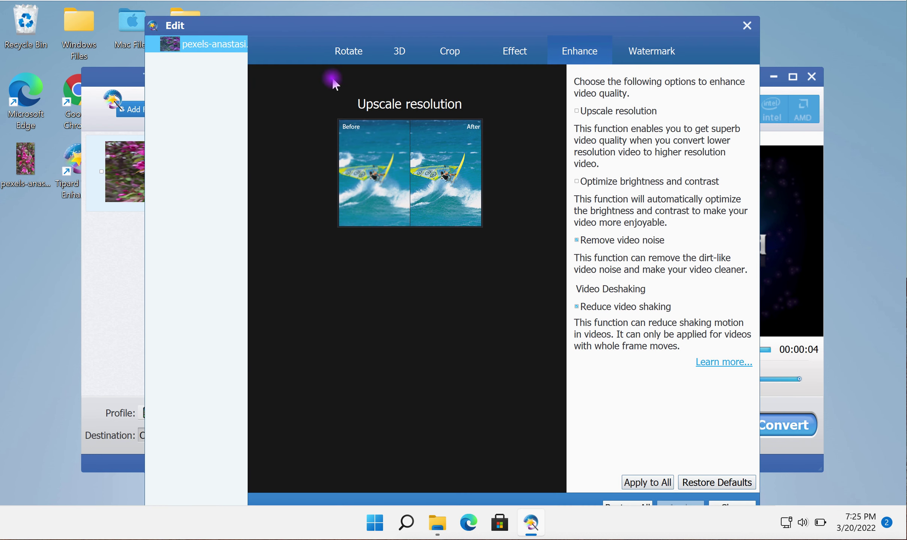
left_click(351, 55)
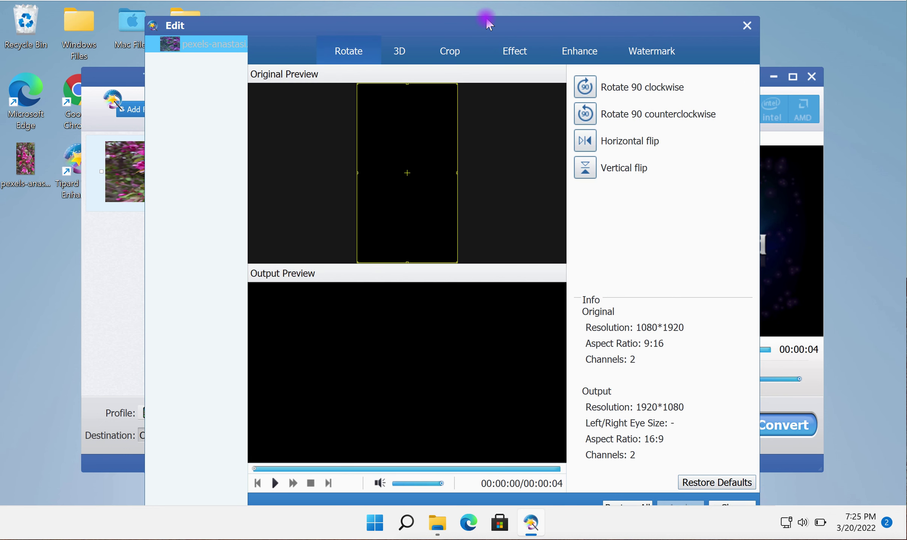
left_click_drag(487, 18, 485, 7)
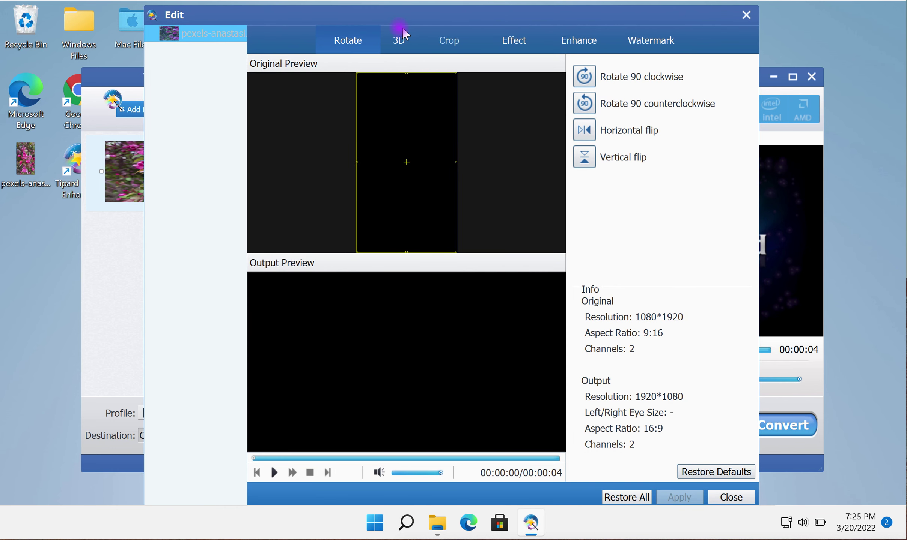
left_click(398, 44)
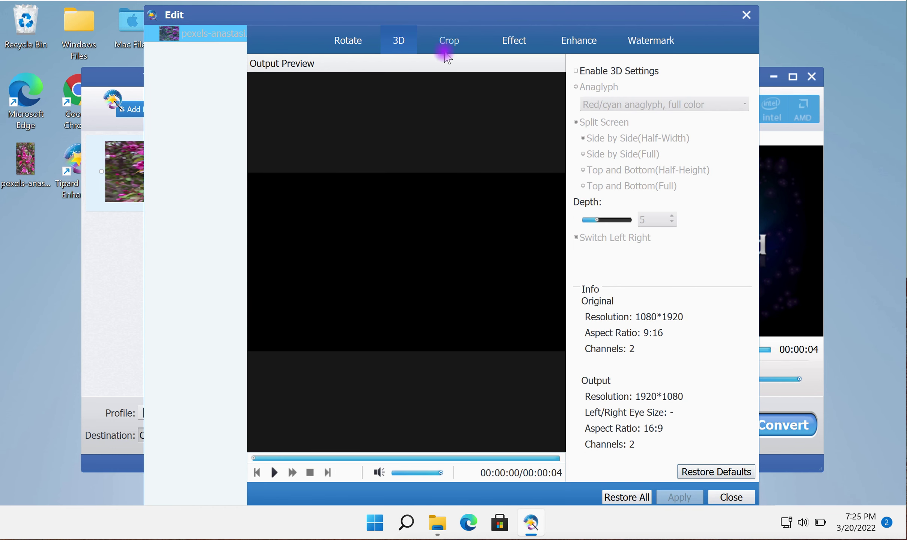
left_click(577, 71)
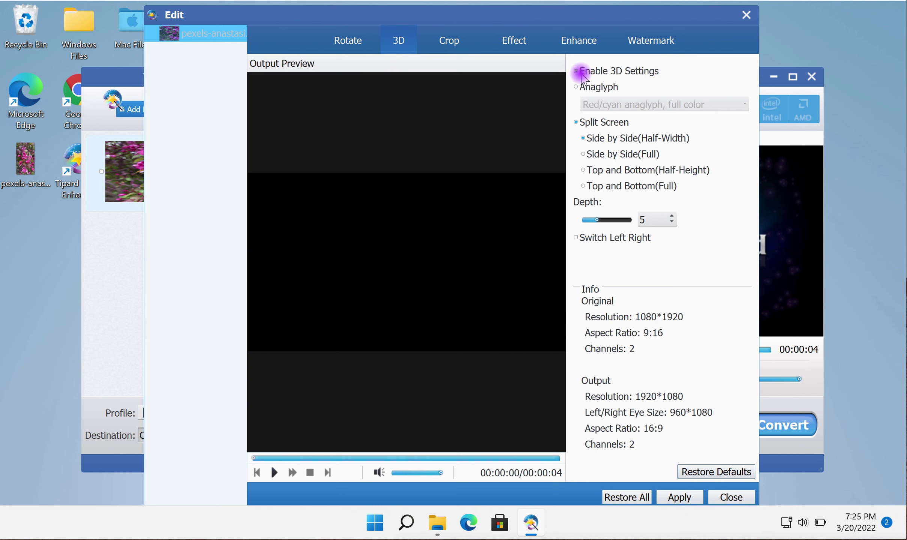
left_click(603, 90)
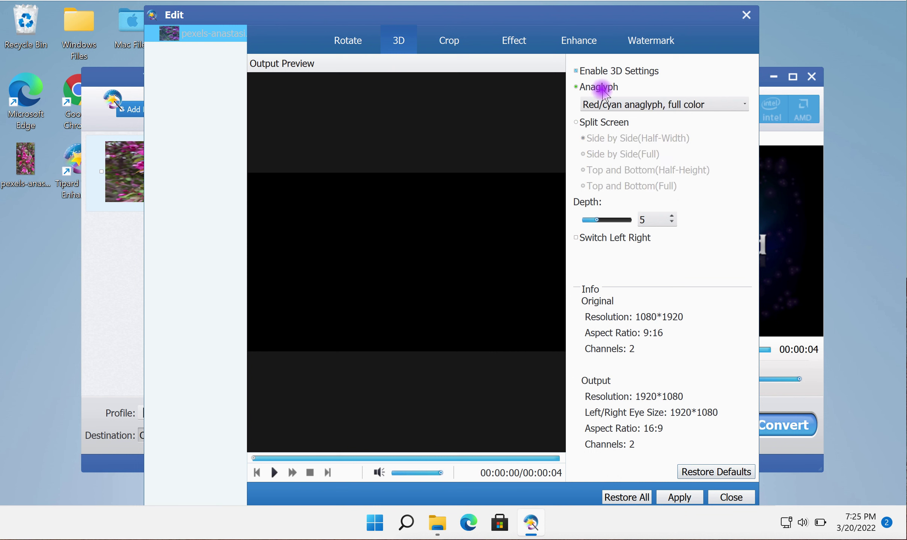
left_click(598, 128)
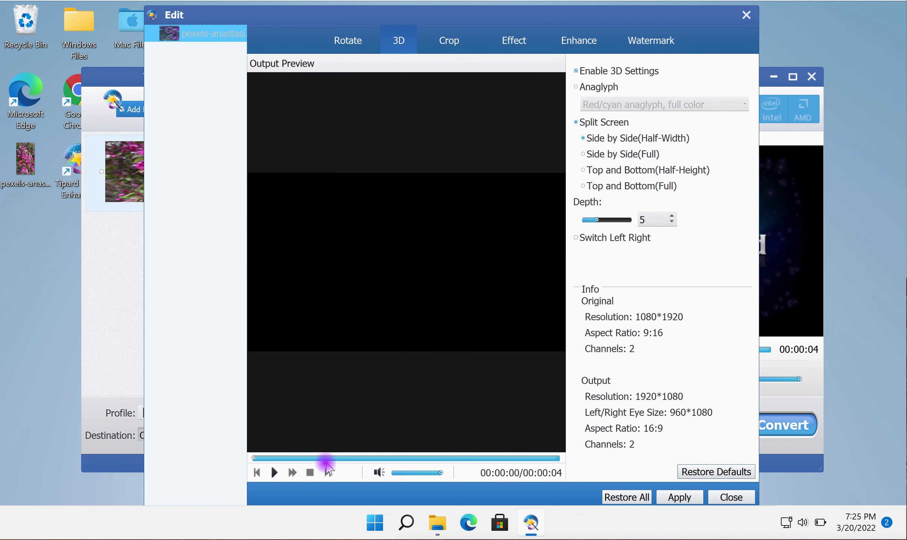
Step: Play the 3D output preview, set the split screen to Top and Bottom(Half-Height), and stop playback
left_click(275, 473)
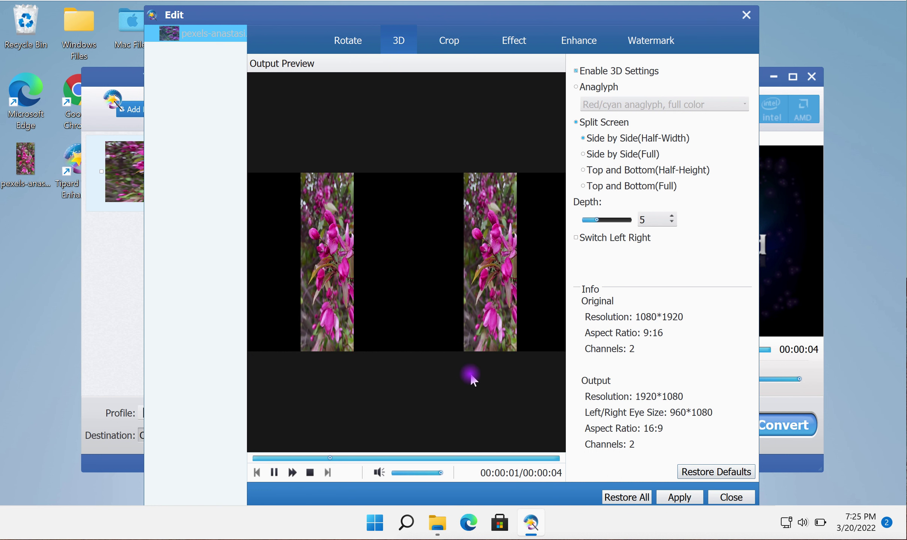
left_click(585, 172)
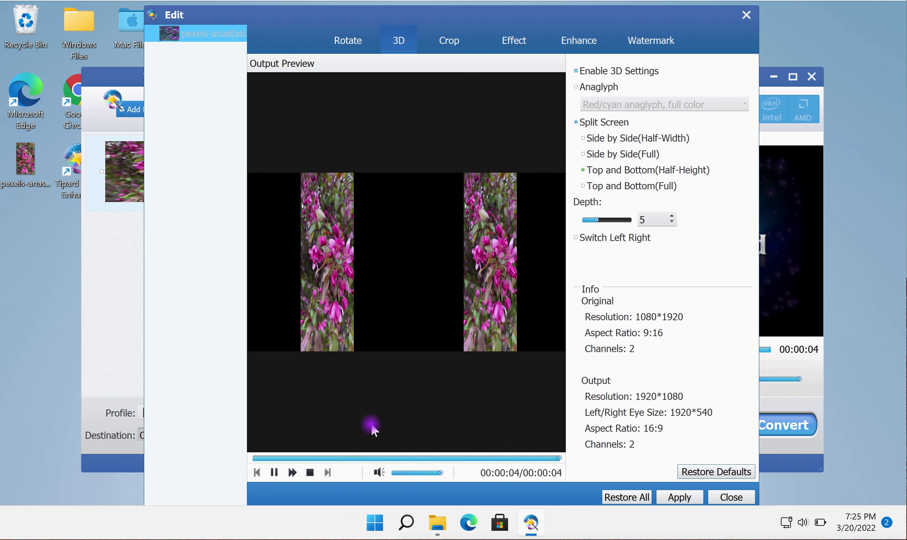
left_click(310, 473)
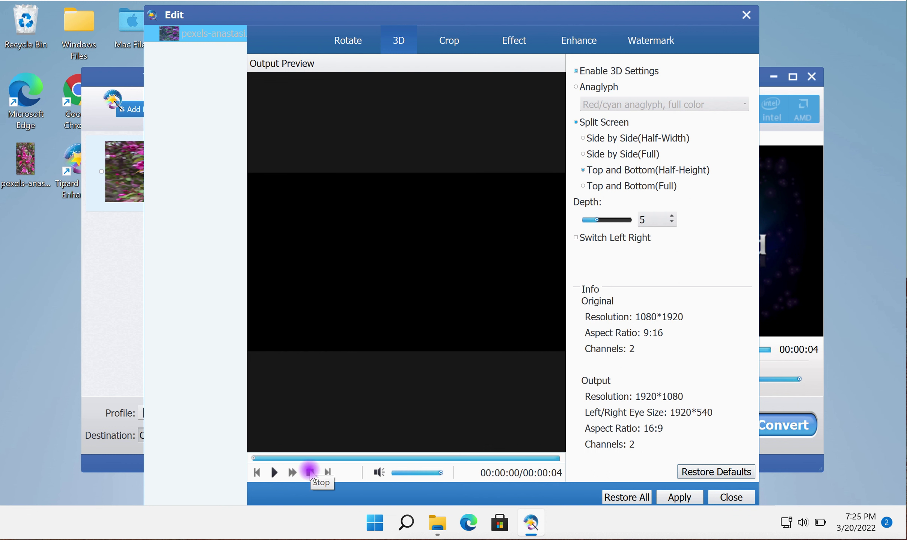
Step: Play and pause the Top and Bottom(Half-Height) 3D preview, and try Anaglyph mode instead of Split Screen
left_click(273, 474)
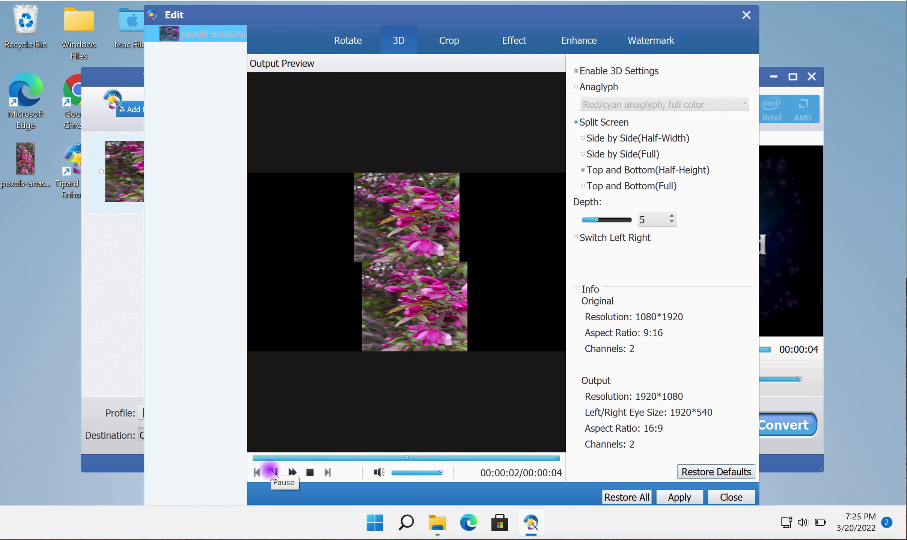
left_click(273, 473)
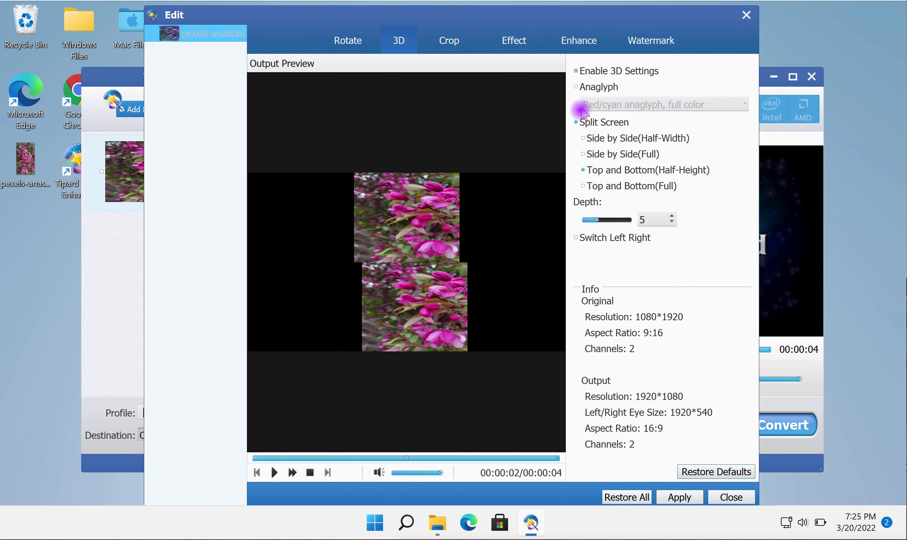
left_click(581, 87)
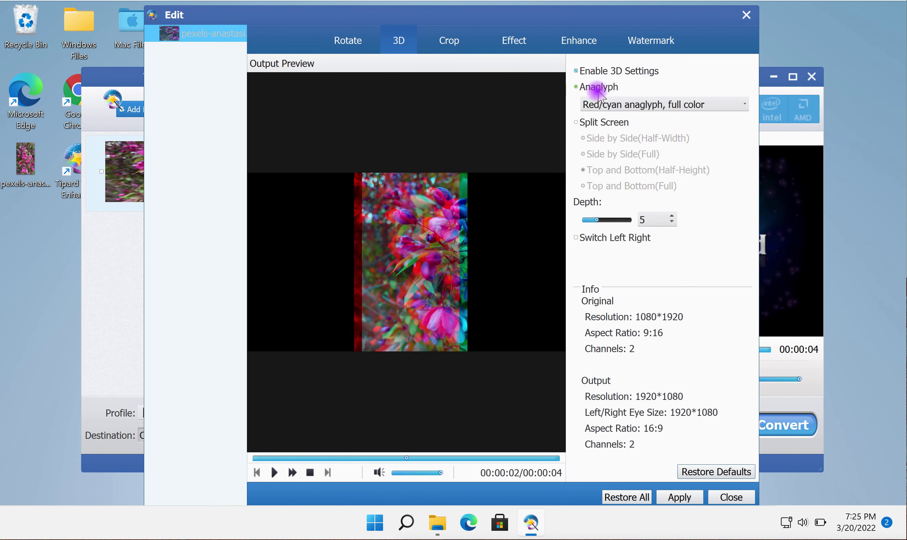
Step: Compare the Anaglyph output with 3D switched off and on in the preview, and disable the 3D settings
left_click(594, 73)
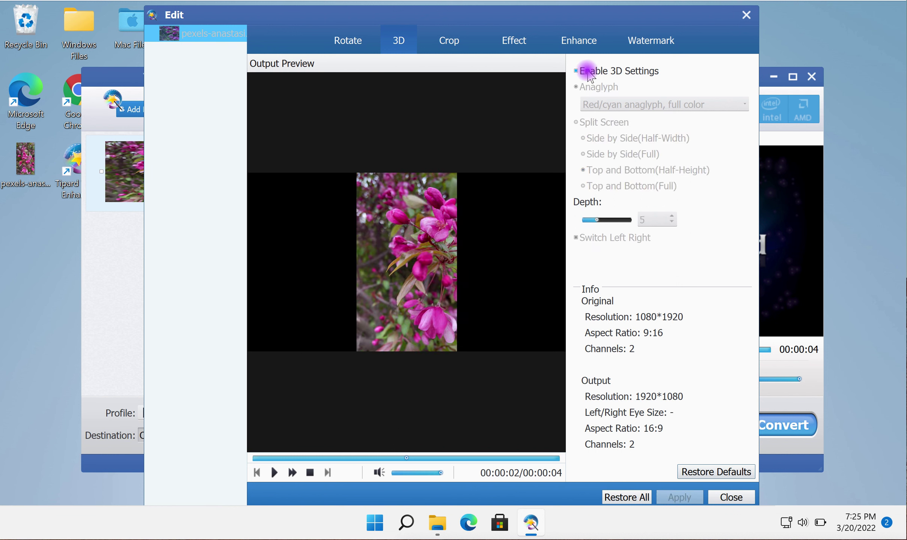
left_click(594, 75)
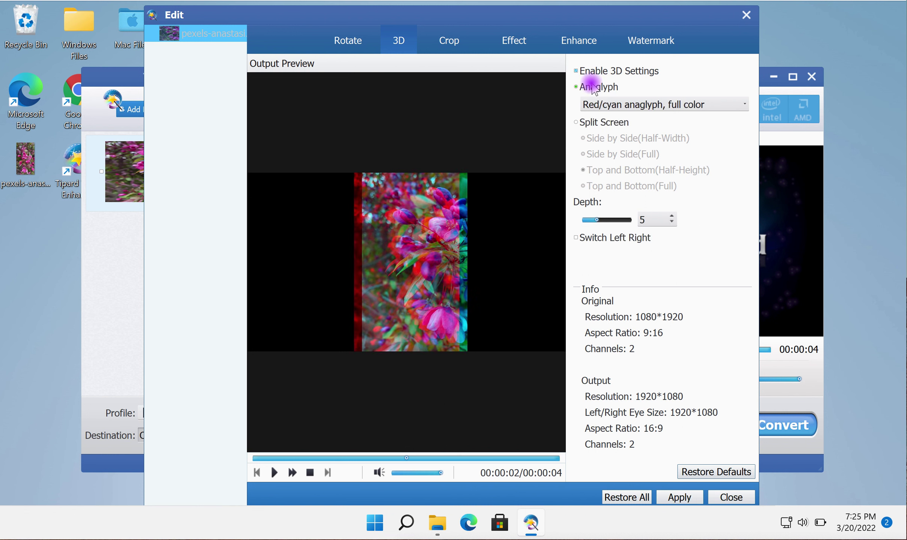
left_click(275, 473)
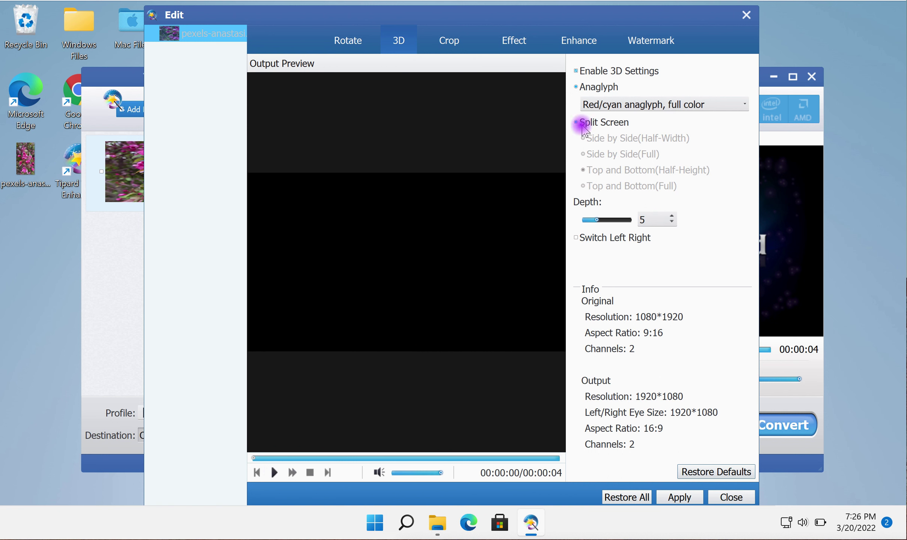
left_click(575, 71)
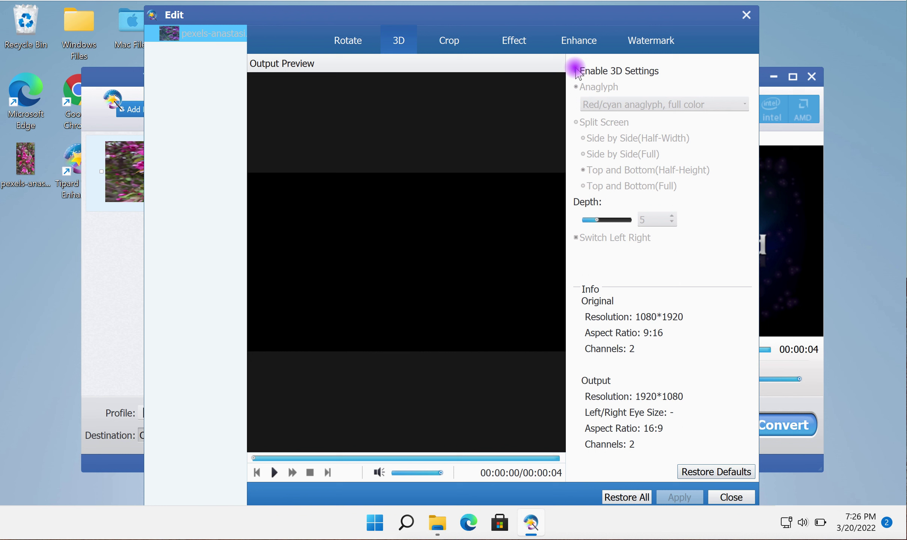
Step: Open the crop settings, try to resize the crop area from its upper edge, and move the Edit window upward
left_click(448, 42)
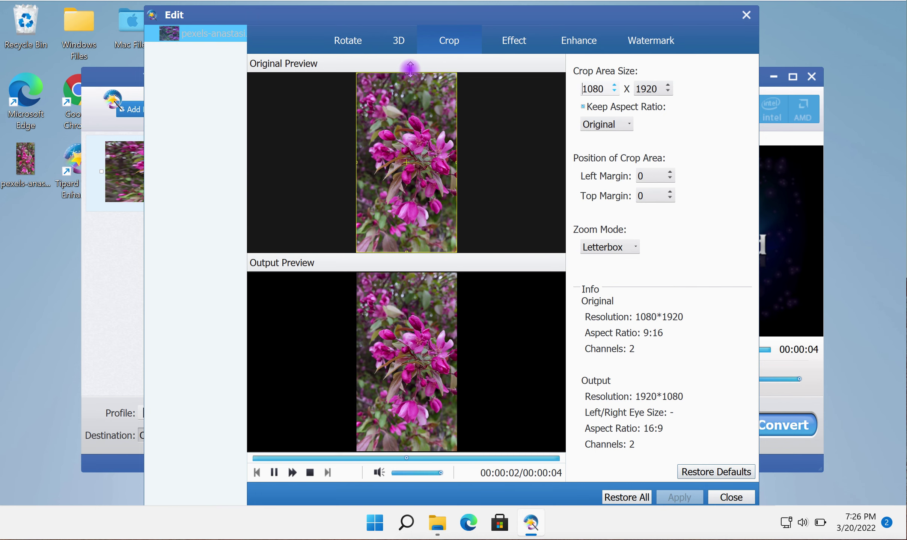
left_click_drag(411, 69, 411, 111)
left_click_drag(441, 60, 443, 2)
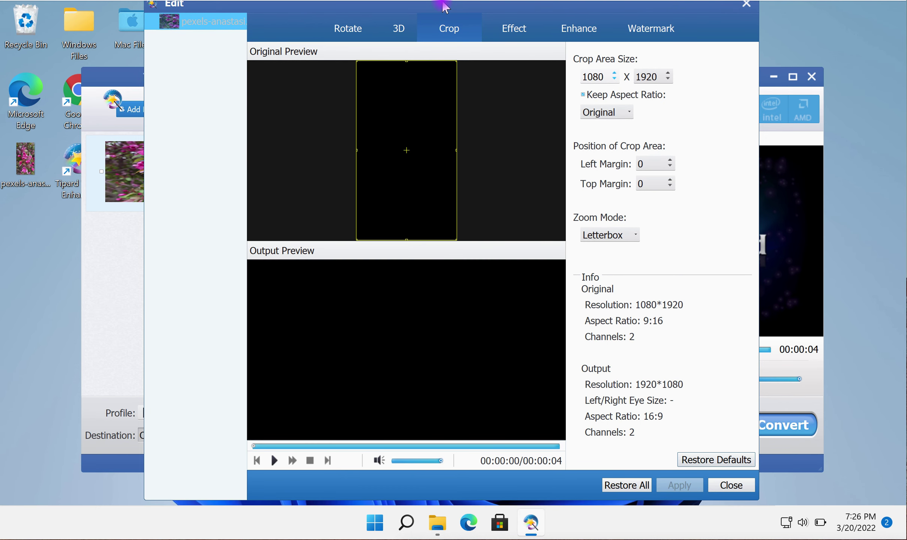
left_click(512, 27)
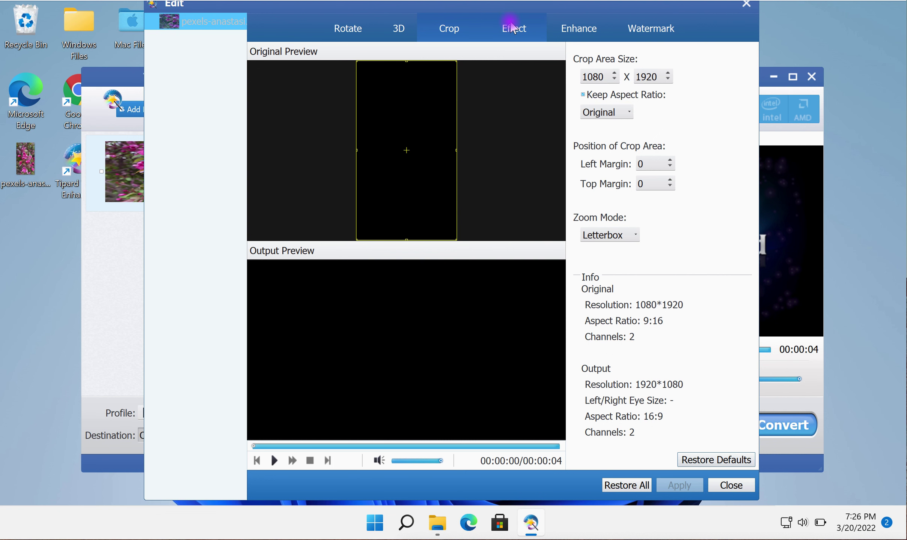
left_click(449, 30)
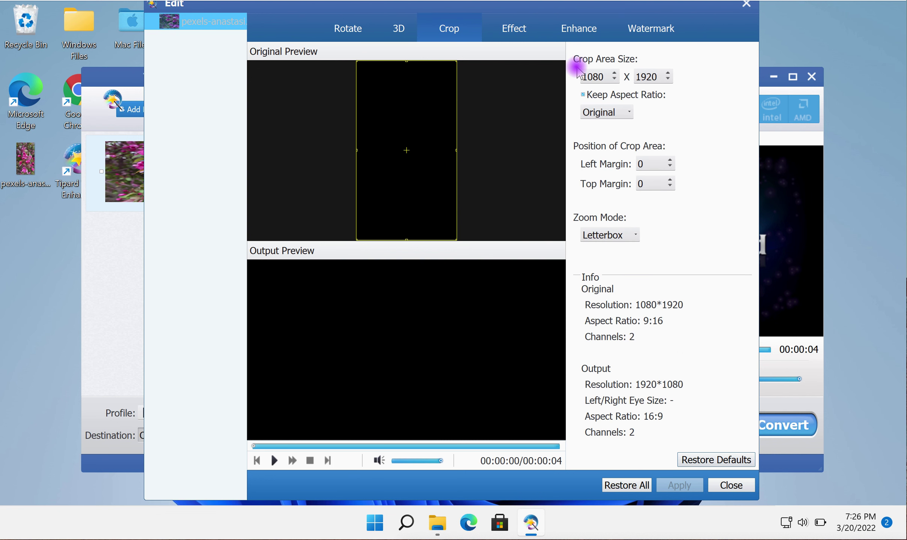
Step: Try the 16:9 aspect ratio for the crop area and return it to Original
left_click(619, 111)
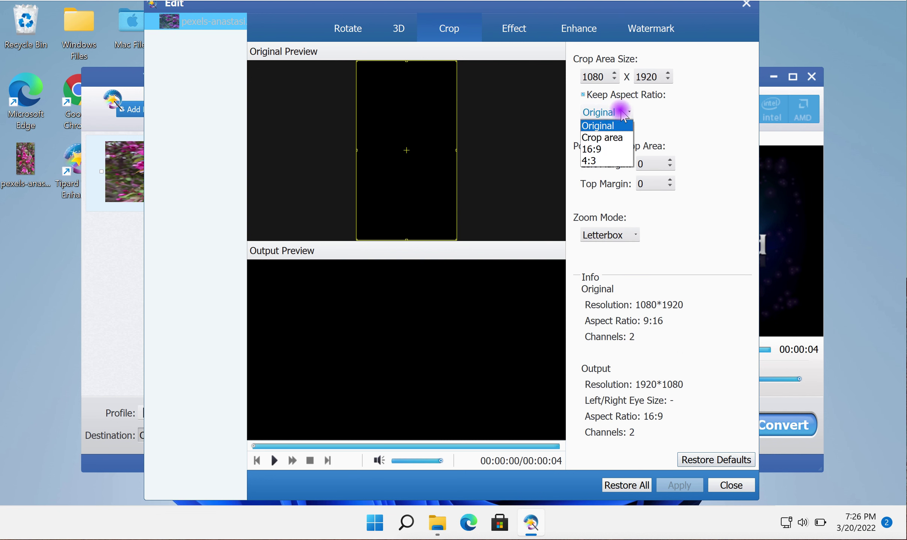
left_click(619, 150)
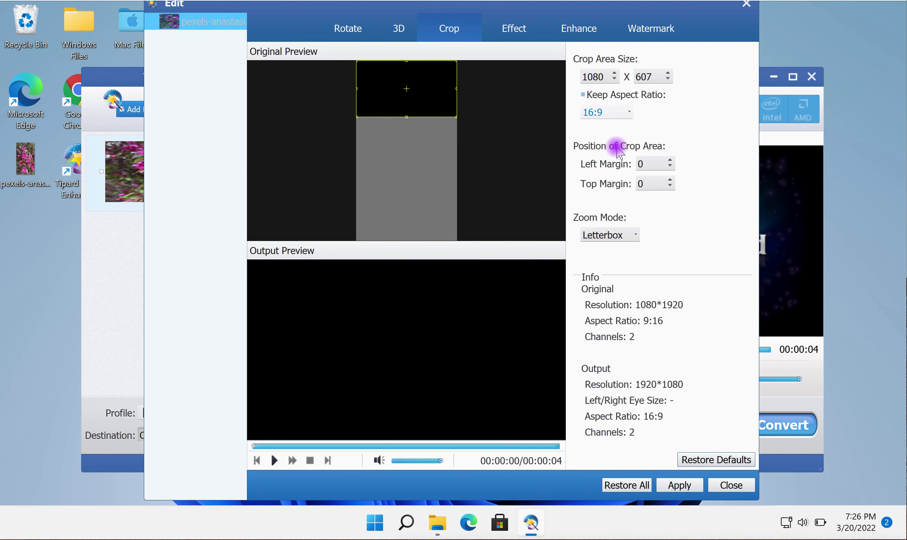
left_click(612, 114)
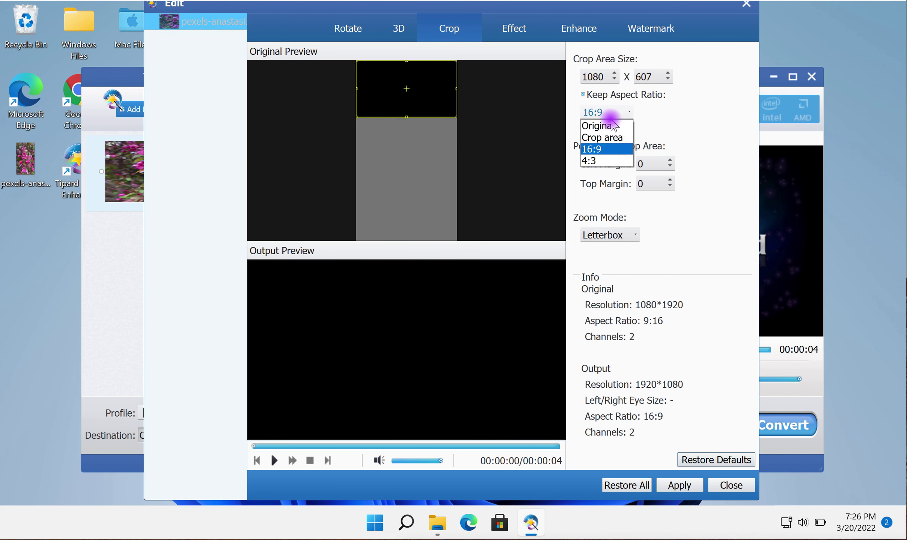
left_click(603, 126)
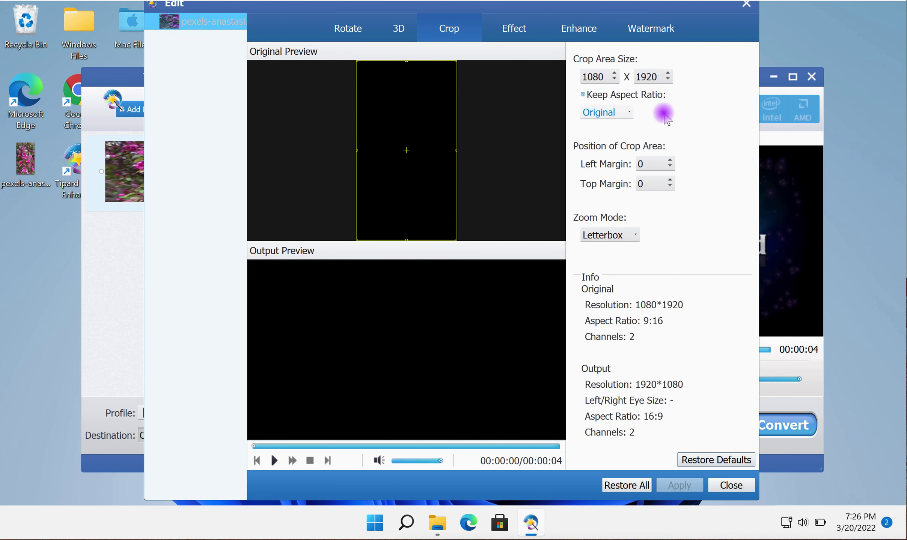
Step: Check the Zoom Mode choices for the crop, keeping Letterbox
left_click(623, 236)
left_click(616, 260)
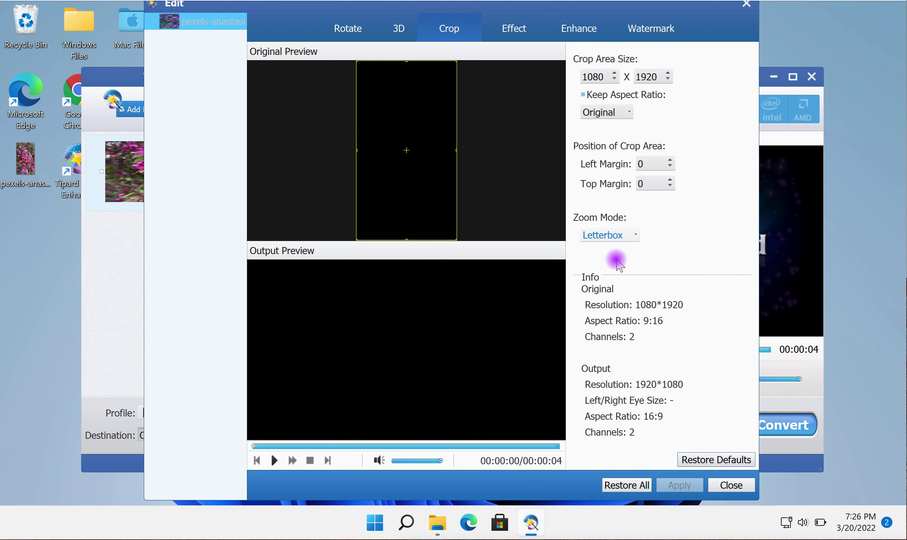
left_click(627, 239)
left_click(623, 248)
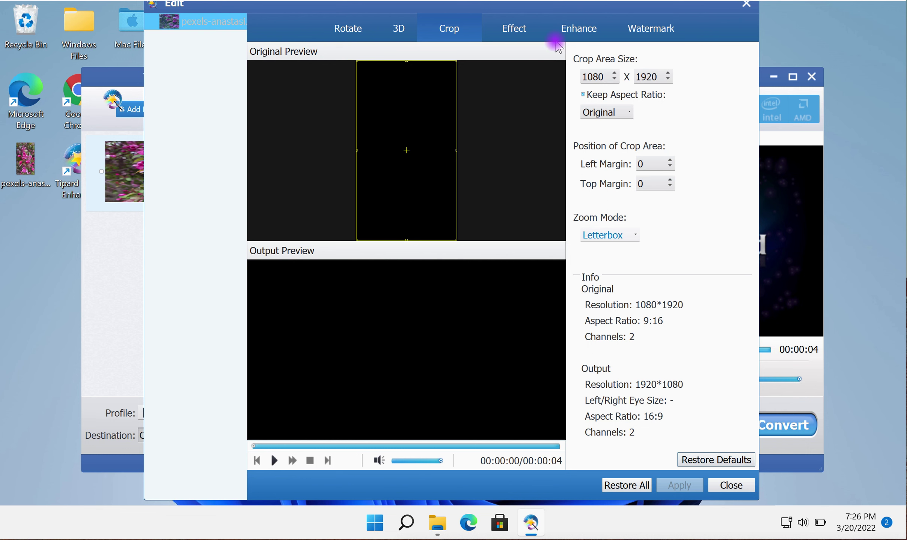
Step: Play the preview in the video effect settings, and raise Brightness to 19 and Contrast to 19
left_click(509, 34)
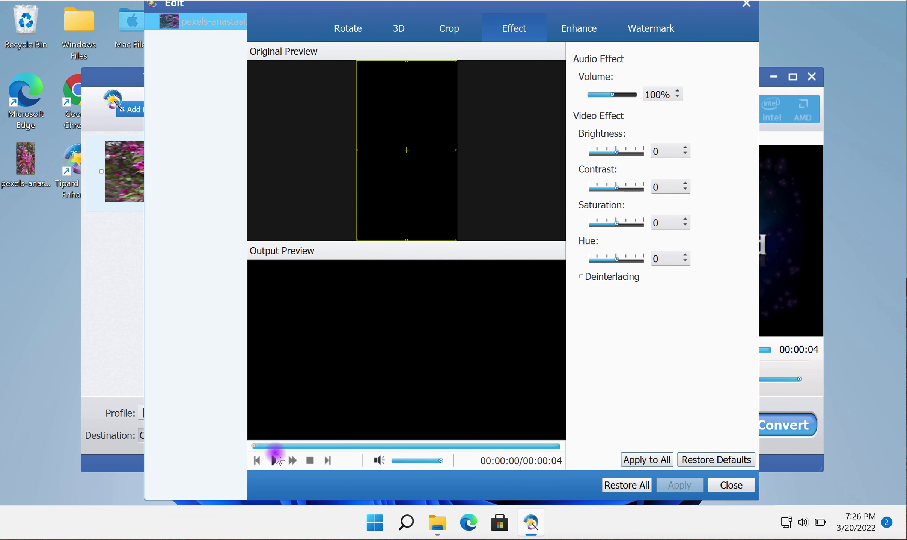
left_click(275, 460)
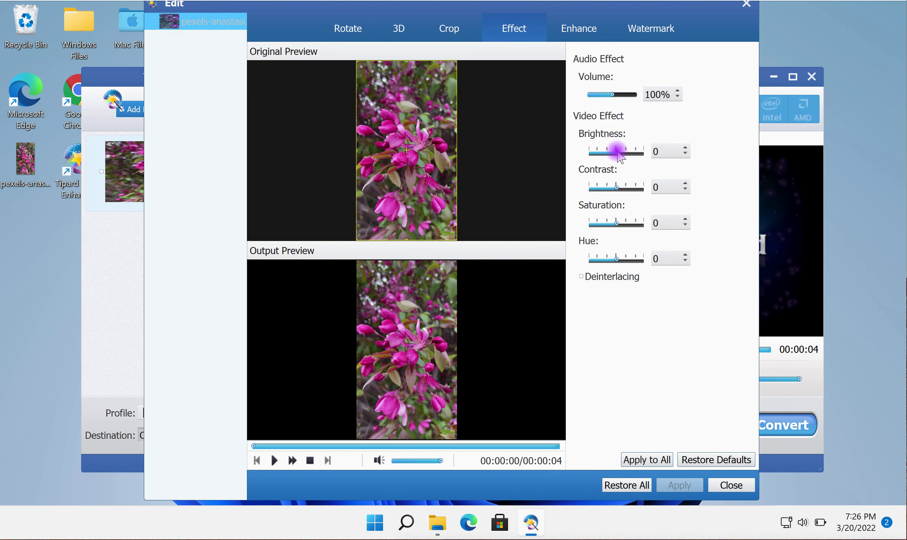
left_click_drag(617, 152, 623, 155)
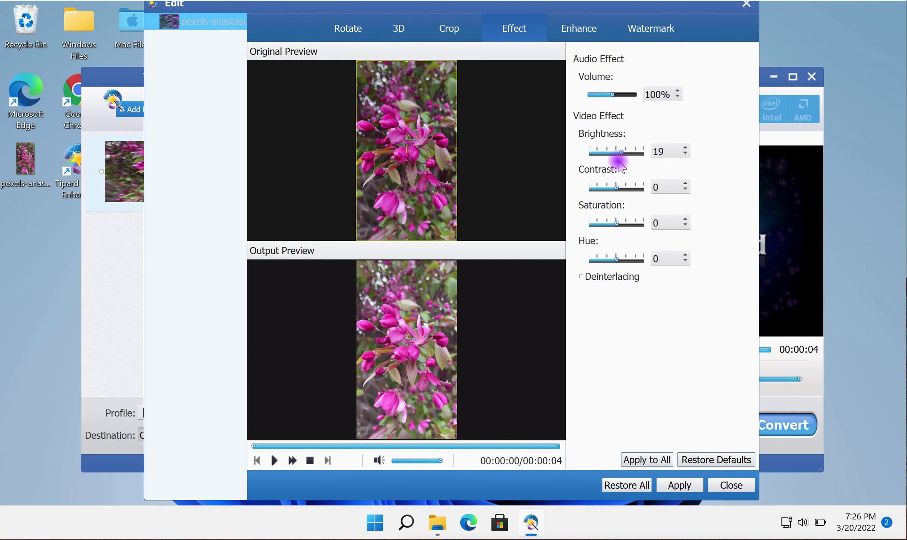
left_click_drag(615, 187, 619, 188)
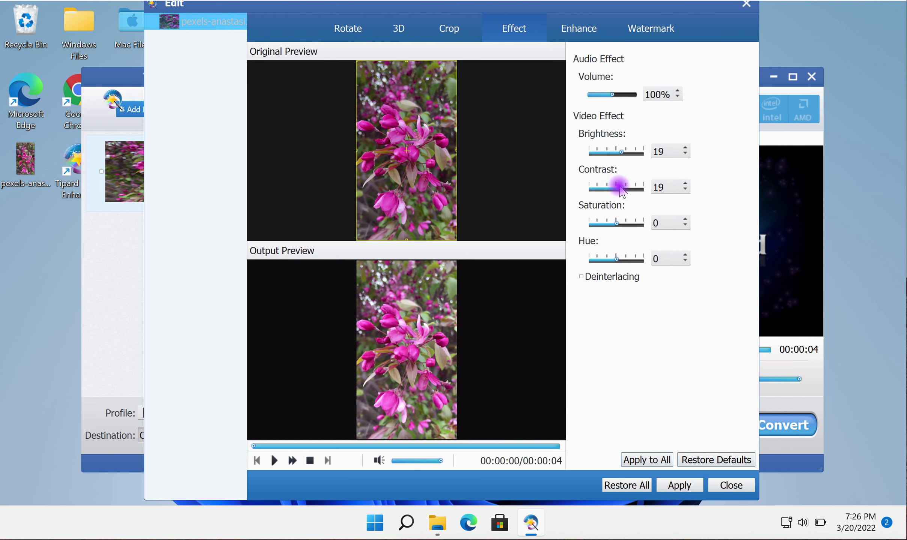
Step: Raise Saturation to 33 and Hue to 22, and apply the video effects
left_click(616, 223)
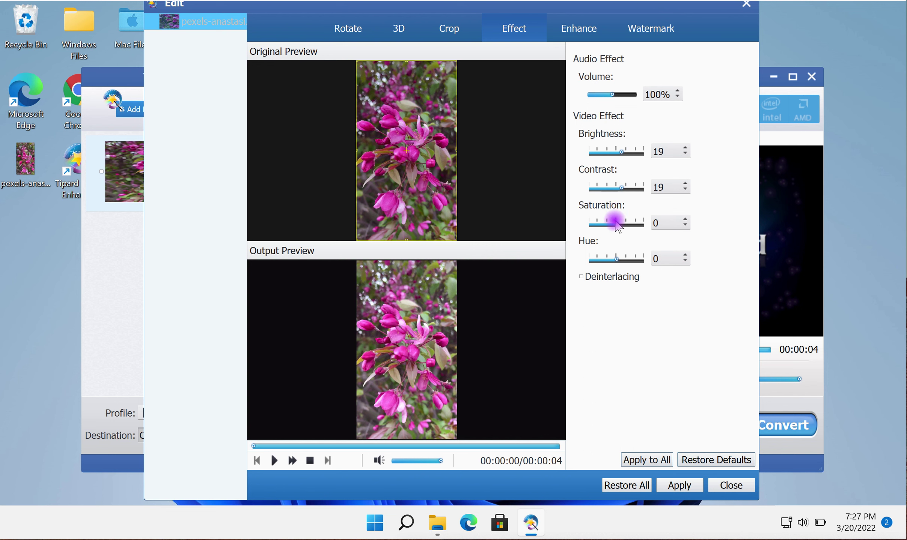
left_click_drag(616, 224, 624, 224)
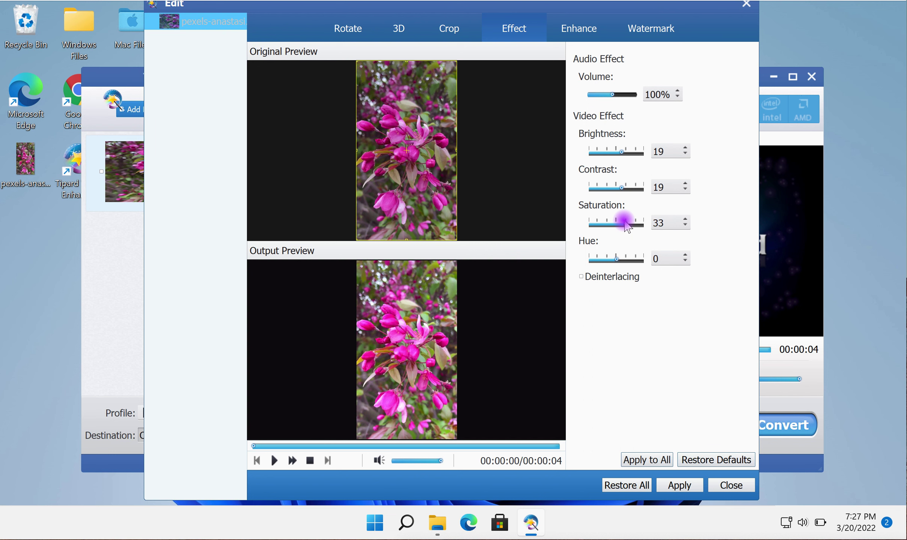
left_click(615, 261)
left_click_drag(616, 263, 624, 266)
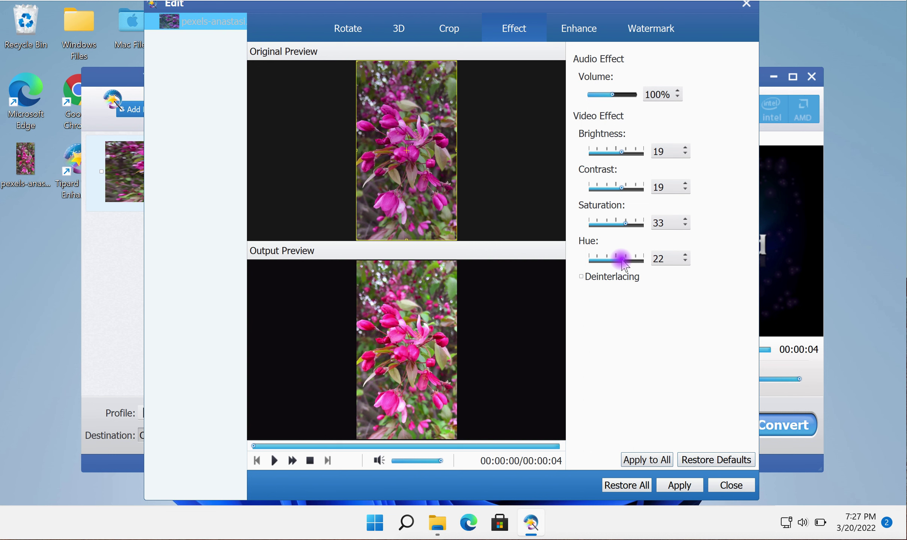
left_click(674, 487)
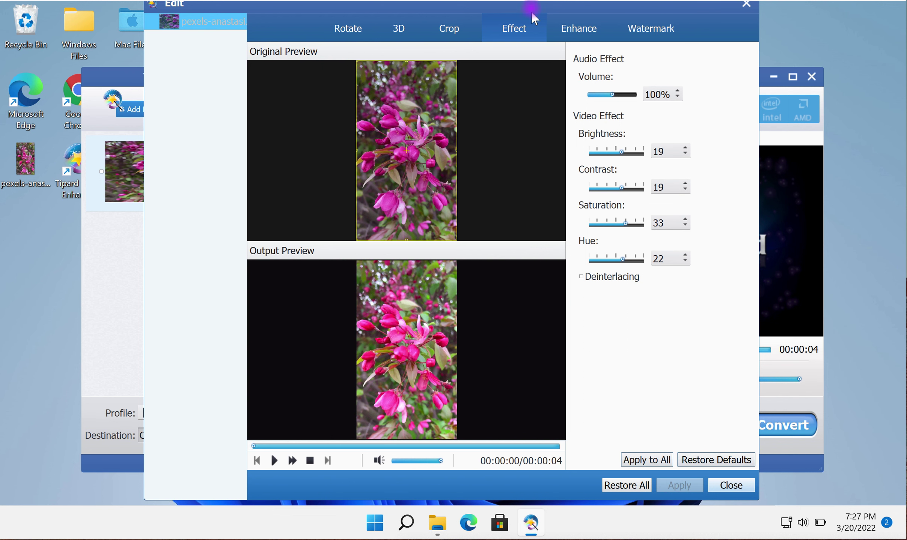
Step: Check the Enhance options, then enable a text watermark reading "Betamin" and place it over the lower part of the flowers
left_click(568, 20)
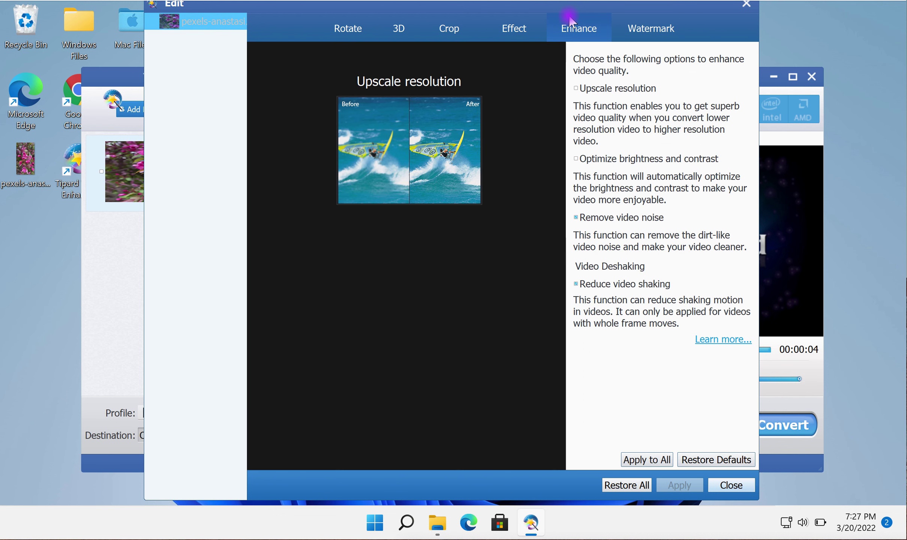
left_click(632, 36)
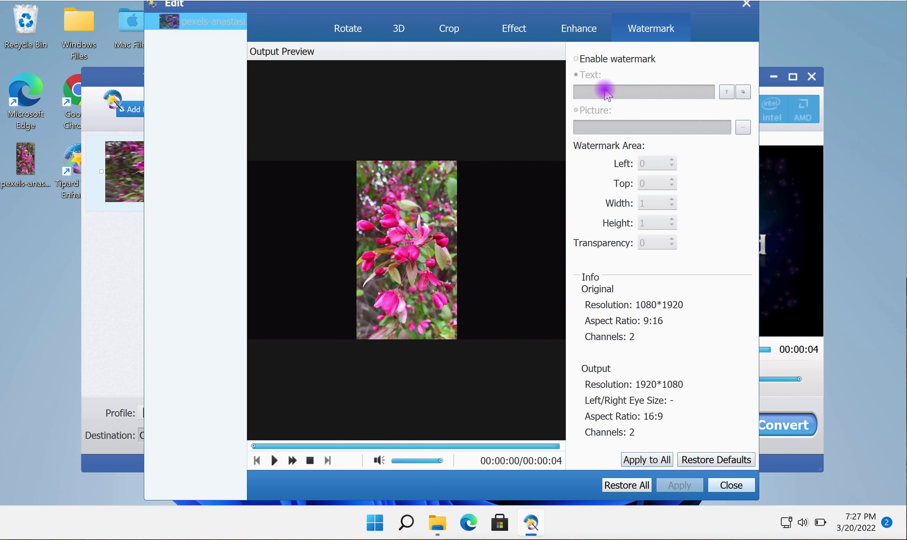
left_click(580, 61)
left_click(591, 91)
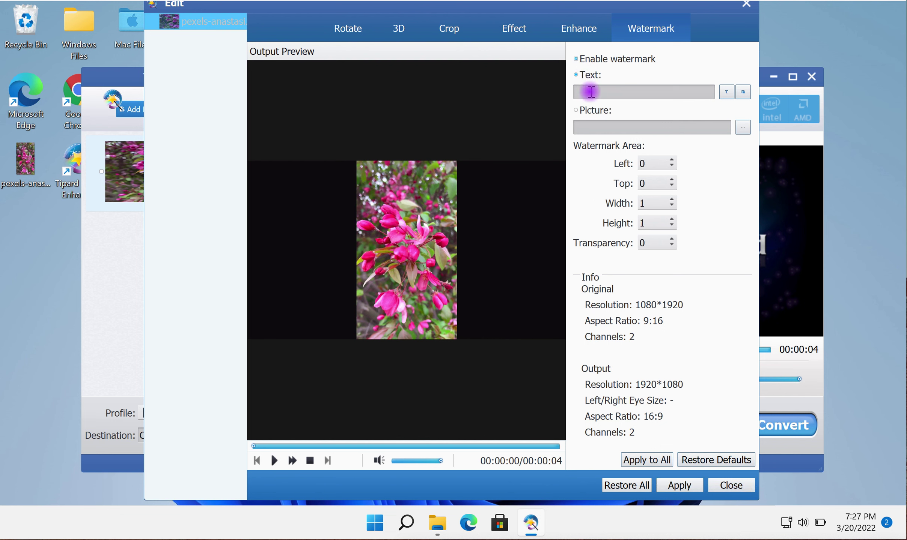
type("Betamin")
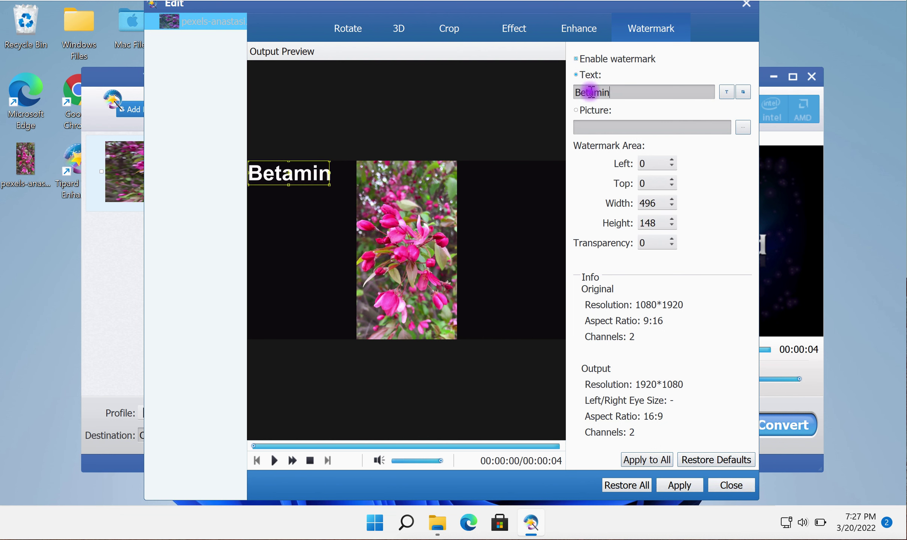
left_click_drag(297, 172, 420, 302)
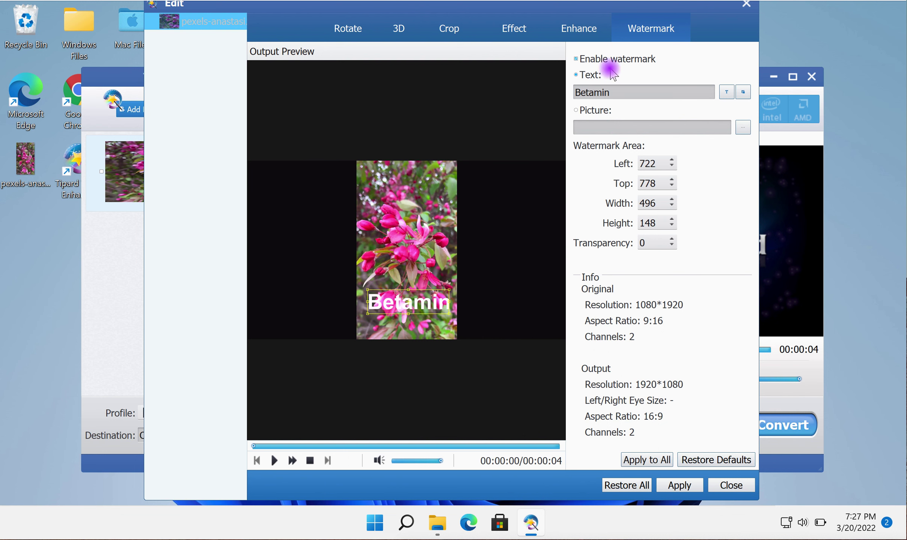
Step: Switch the watermark off and on, erase its "Betamin" text, and disable the watermark
left_click(577, 60)
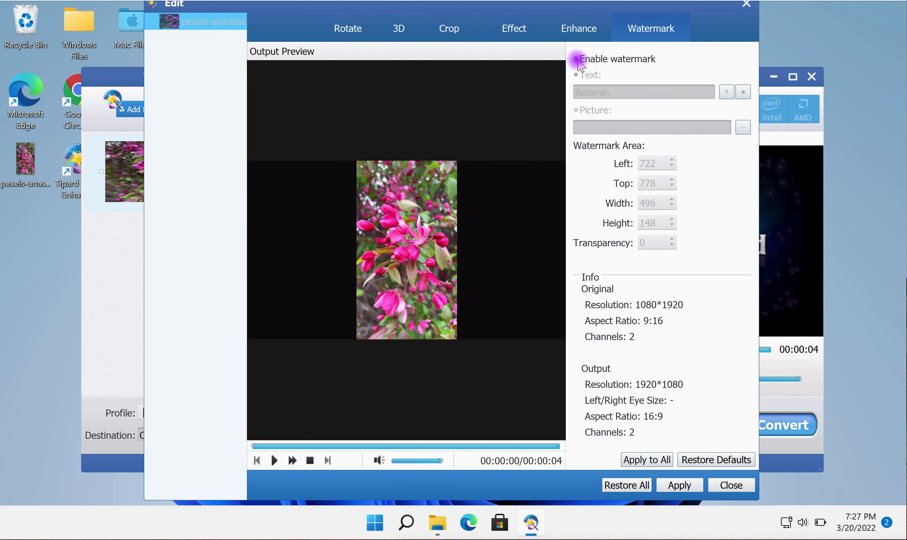
left_click(577, 60)
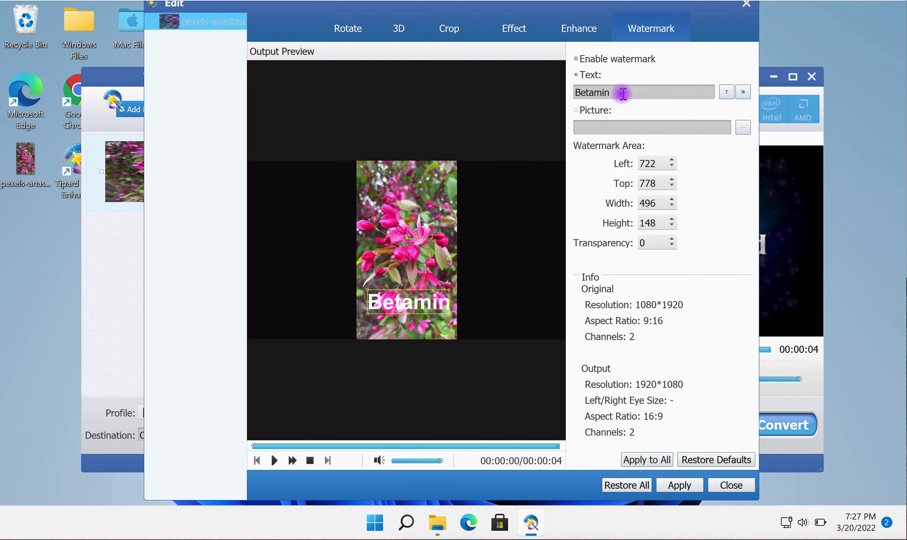
key("BackSpace")
key("BackSpace")
key("BackSpace")
key("BackSpace")
key("BackSpace")
key("BackSpace")
key("BackSpace")
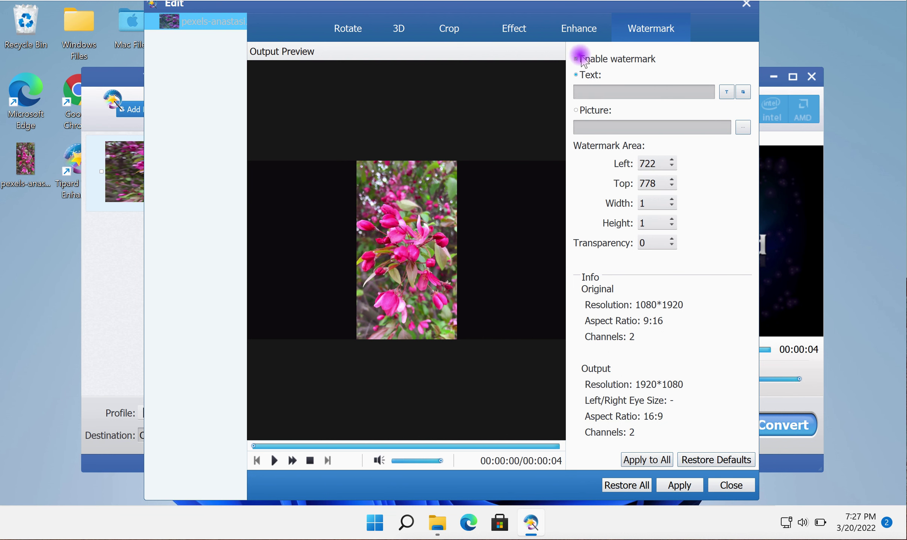
left_click(577, 60)
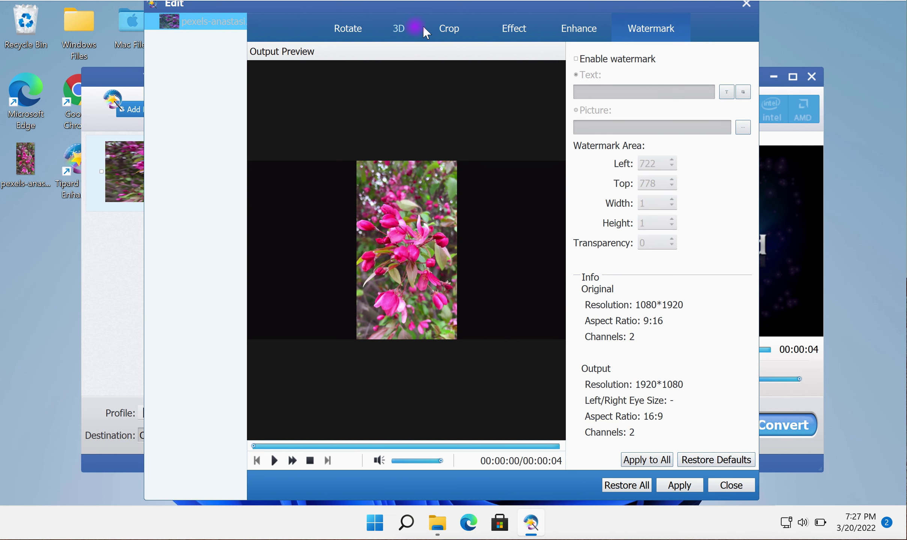
Step: Review the Crop, Effect, Enhance, Watermark, Rotate and 3D settings available for the flower video
left_click(454, 30)
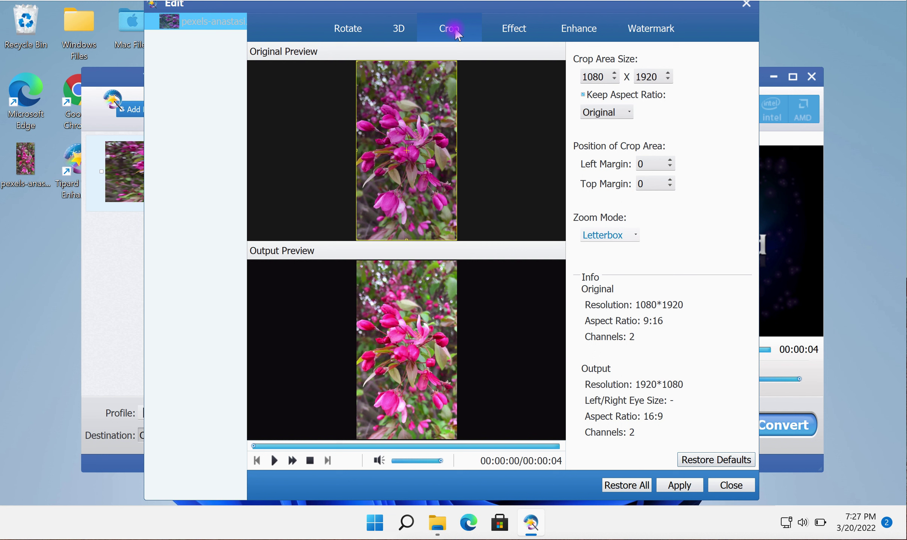
left_click(496, 36)
left_click(574, 27)
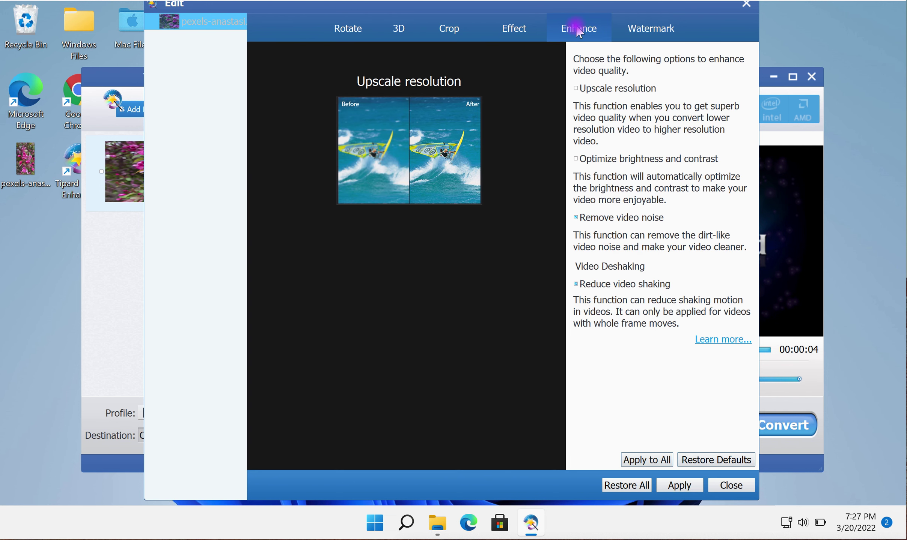
left_click(651, 24)
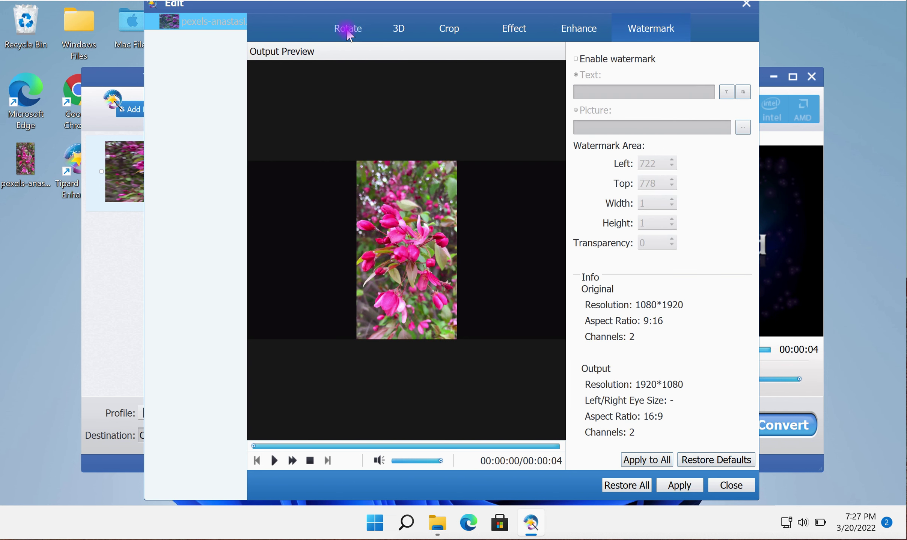
left_click(357, 33)
left_click(401, 30)
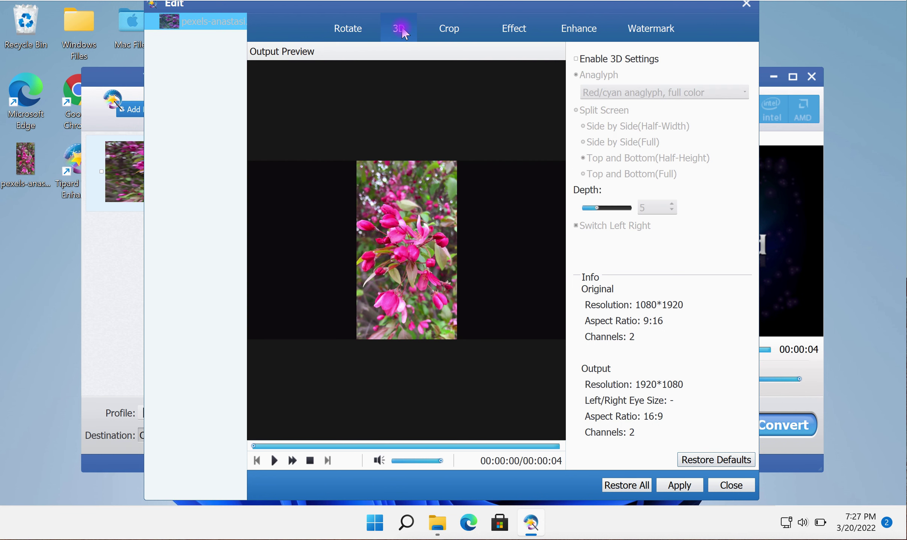
left_click(443, 24)
left_click(506, 30)
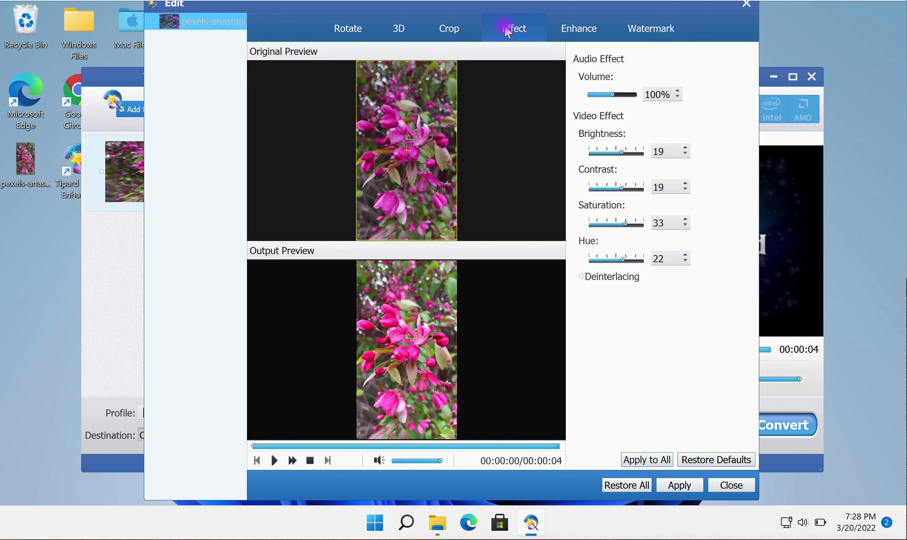
Step: Apply the current edits to the flower video and close the Edit window
left_click(679, 484)
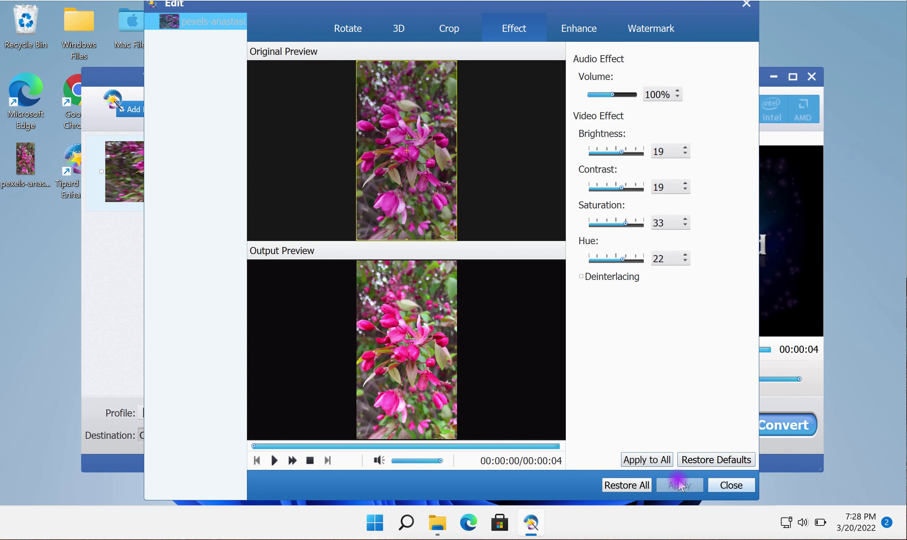
left_click(724, 486)
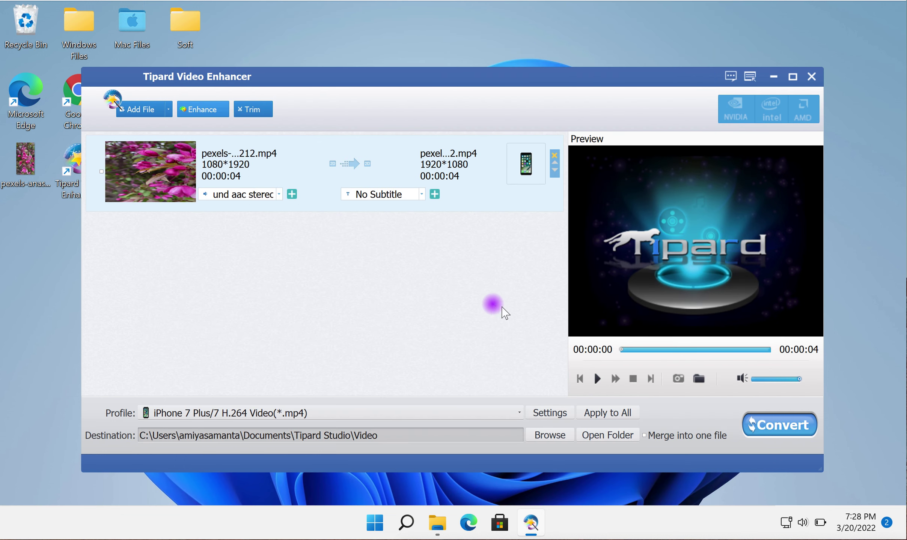
Step: Mark the flower video for conversion and convert it with the iPhone 7 Plus/7 H.264 profile, replacing the existing output file
left_click(773, 428)
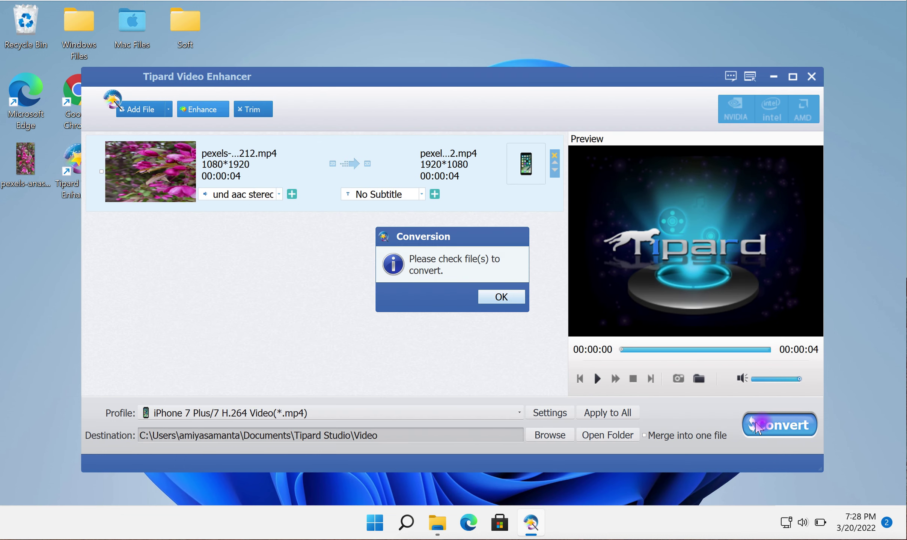
left_click(497, 297)
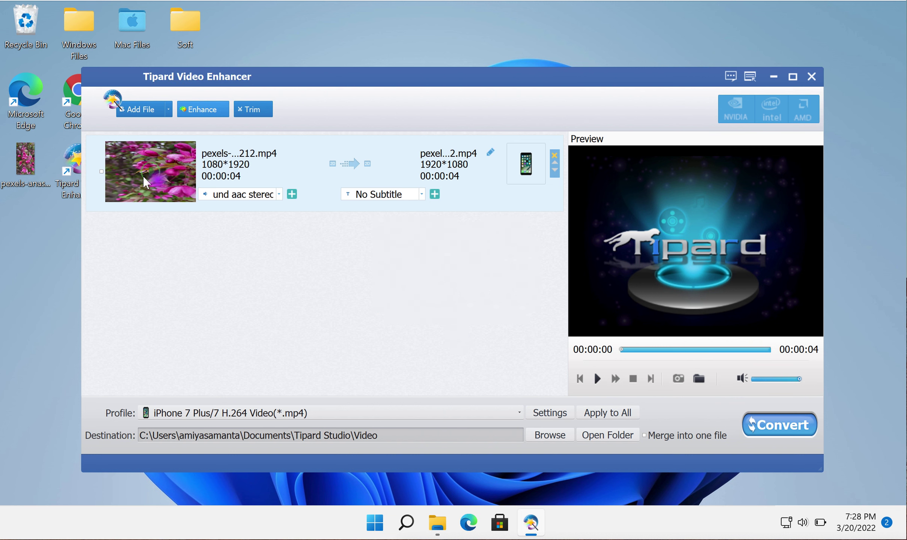
left_click(100, 171)
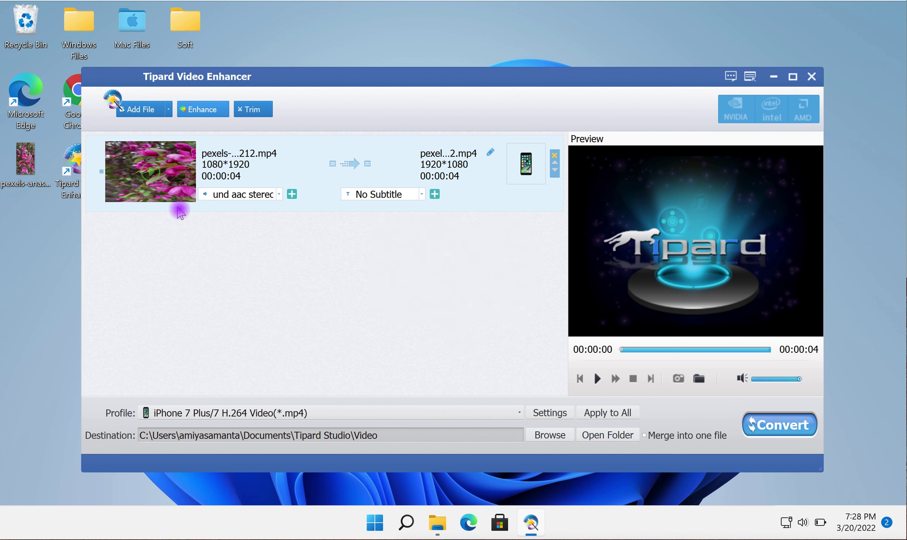
left_click(789, 436)
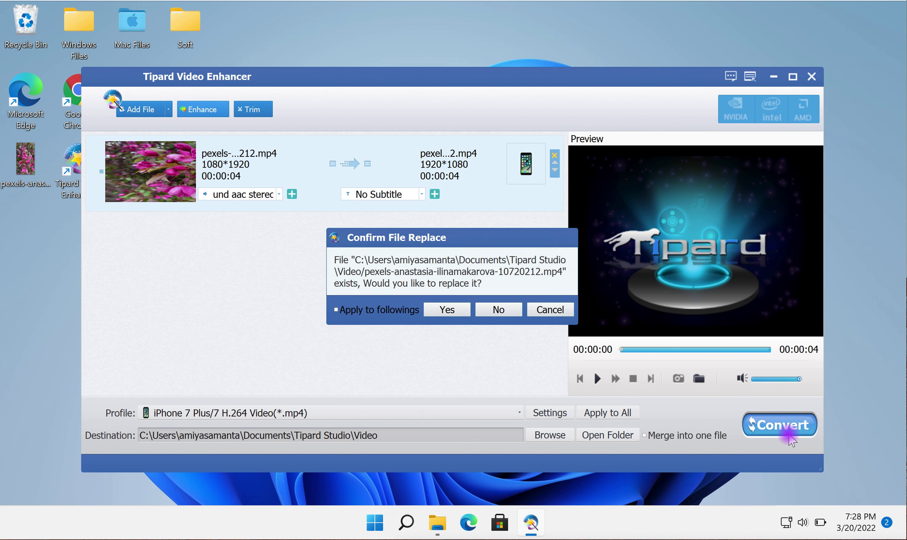
left_click(451, 313)
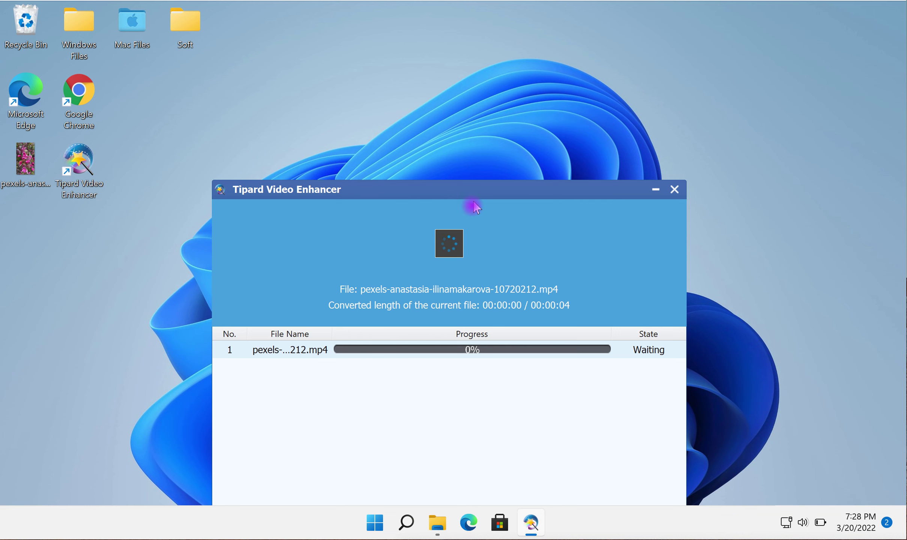
Step: Move the conversion window fully into view, check the Tipard Studio Video output folder in File Explorer, and return to the conversion progress
left_click_drag(483, 185, 483, 30)
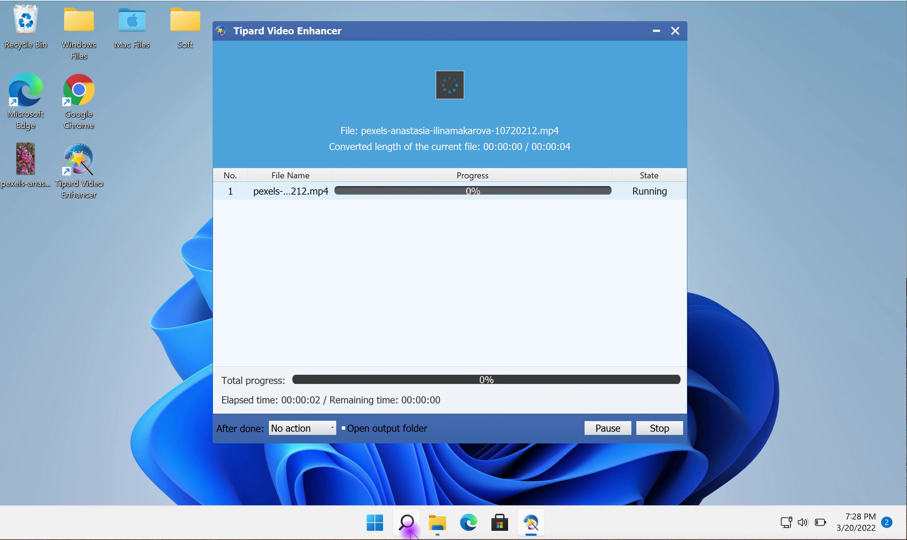
left_click(443, 528)
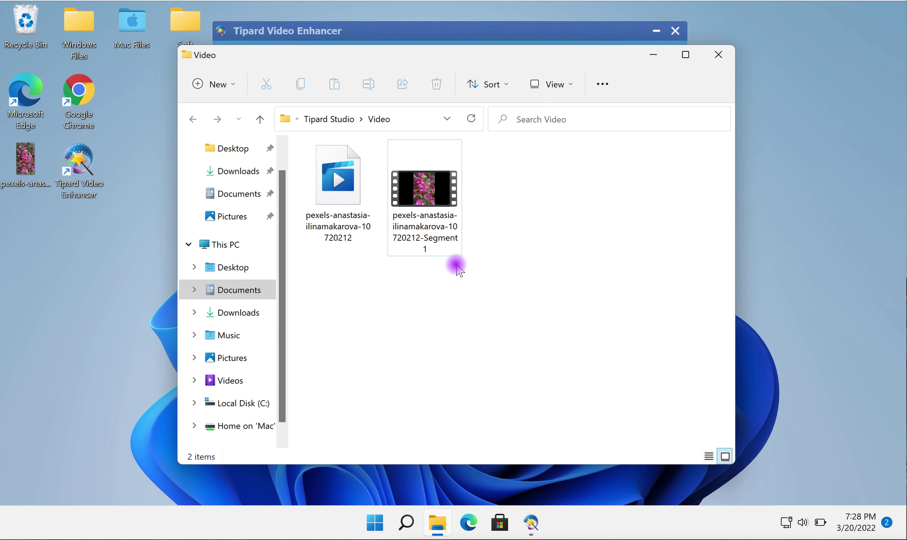
left_click_drag(597, 55, 645, 121)
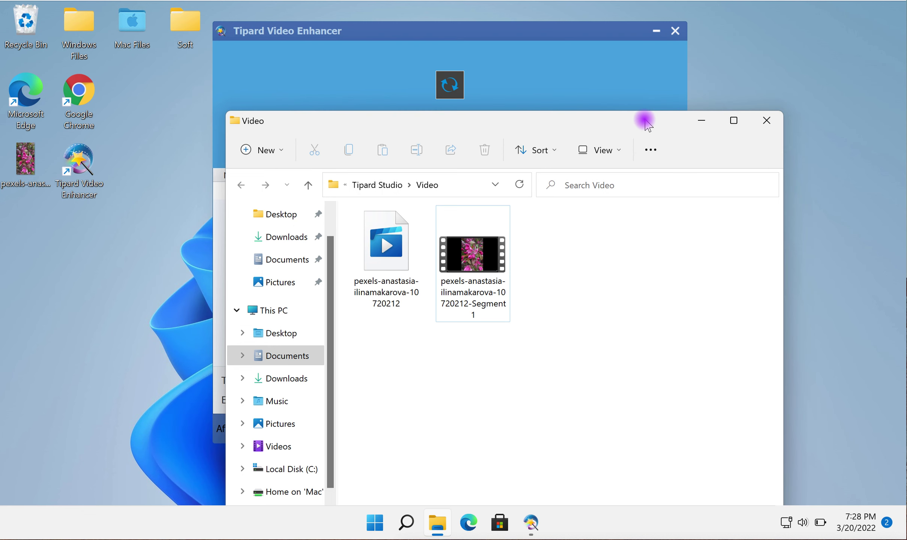
left_click(590, 86)
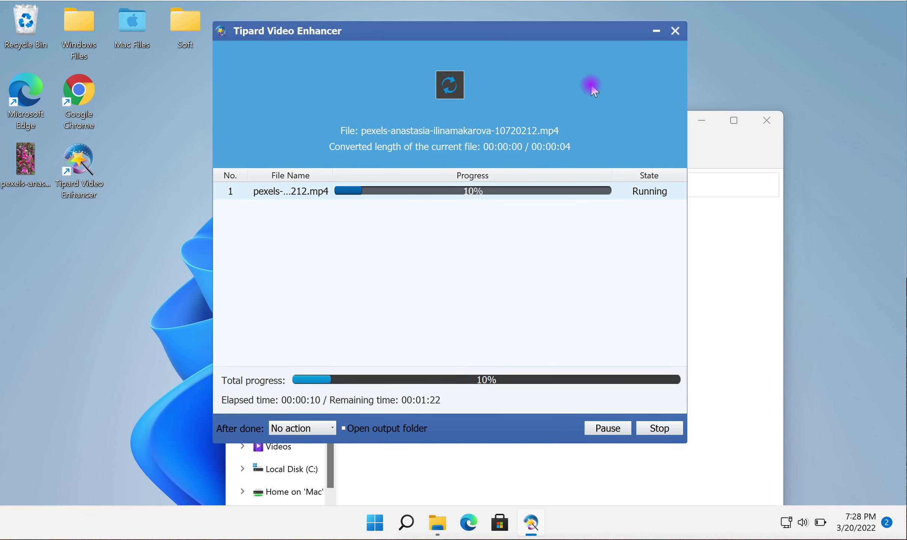